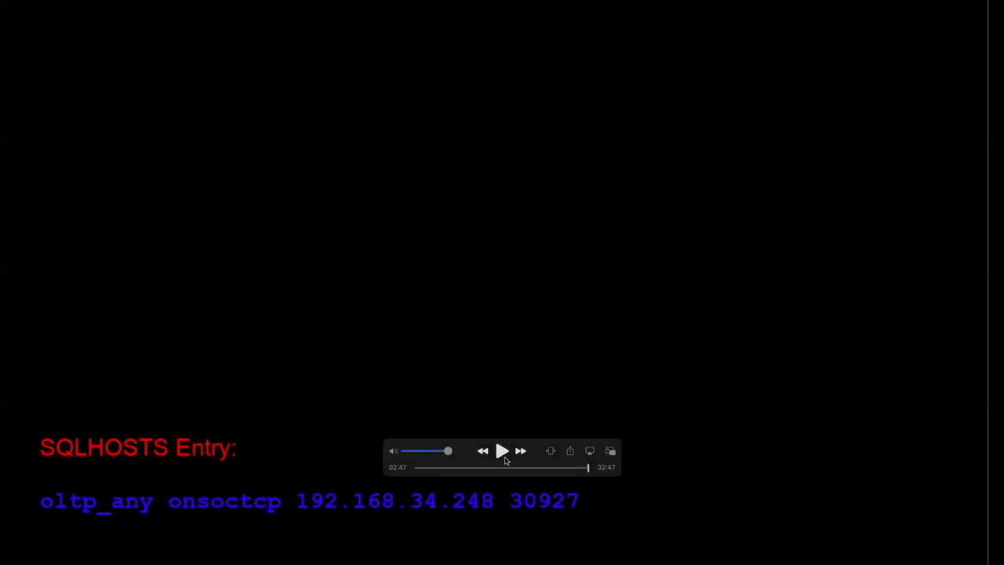
Step: Replay the connection demo video, pause it near 02:35 to review the SQLHOSTS entry details, and close it
{"action": "left_click", "coordinate": [502, 452]}
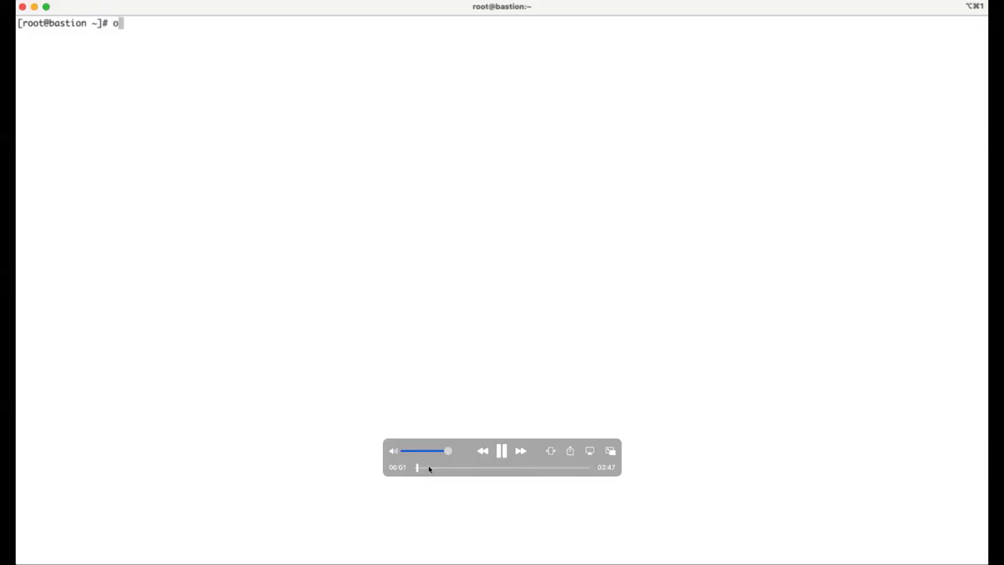
{"action": "left_click_drag", "start_coordinate": [416, 468], "coordinate": [580, 469]}
{"action": "left_click", "coordinate": [500, 452]}
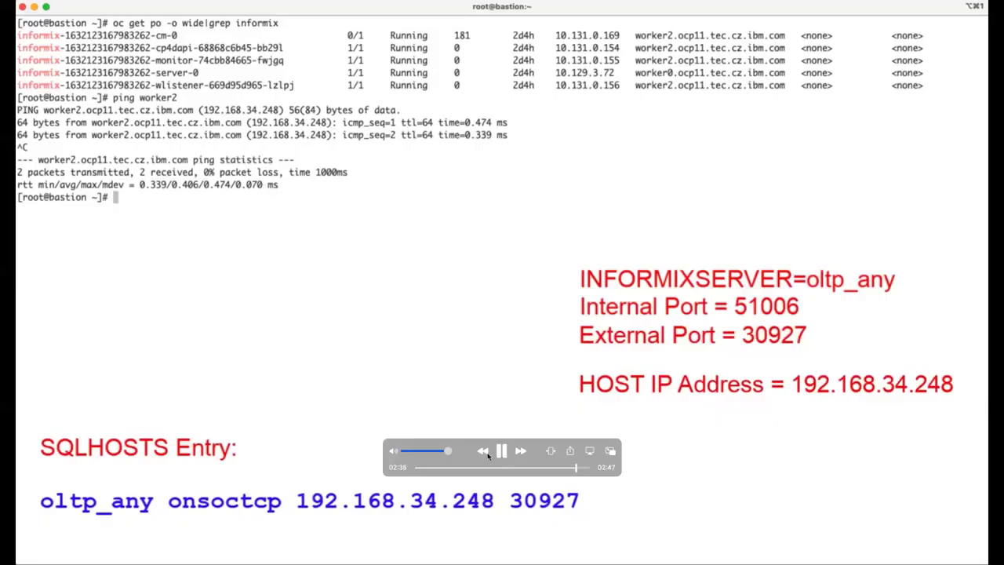
{"action": "left_click", "coordinate": [499, 453]}
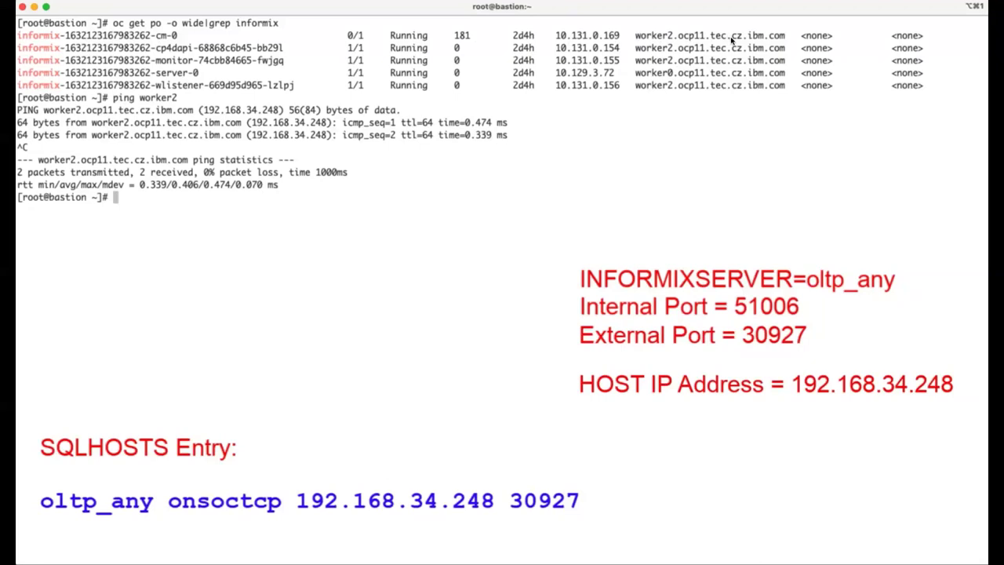
{"action": "mouse_move", "coordinate": [731, 40]}
{"action": "mouse_move", "coordinate": [28, 22]}
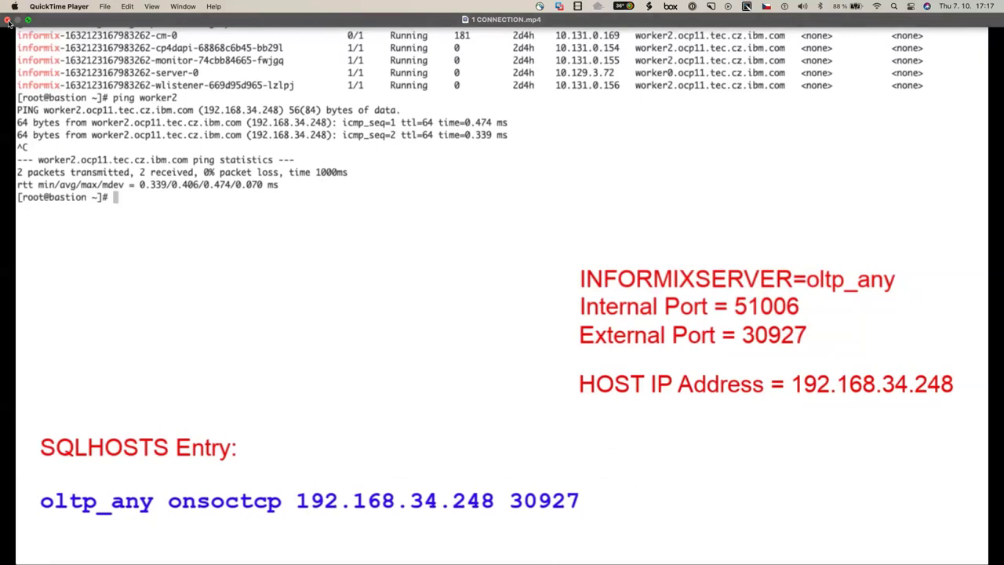
{"action": "left_click", "coordinate": [9, 21]}
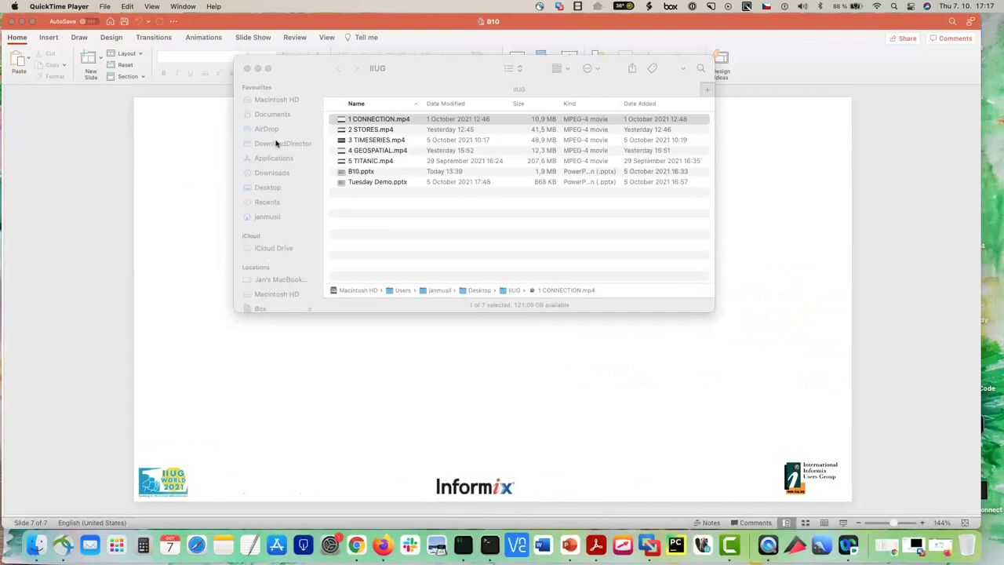
Step: Open 2 STORES.mp4 in full screen and play it to watch the stores database demo
{"action": "double_click", "coordinate": [377, 130]}
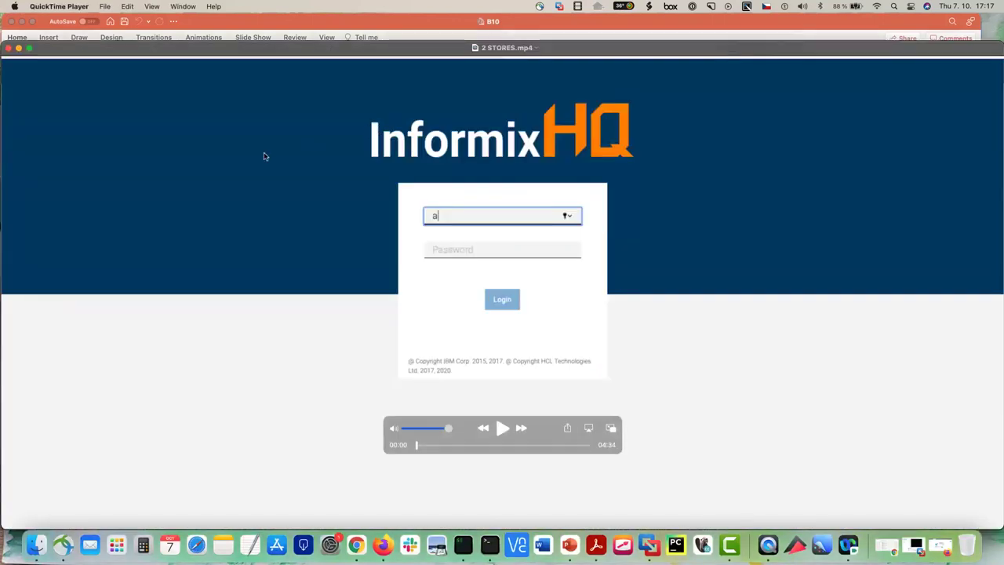
{"action": "left_click", "coordinate": [29, 49]}
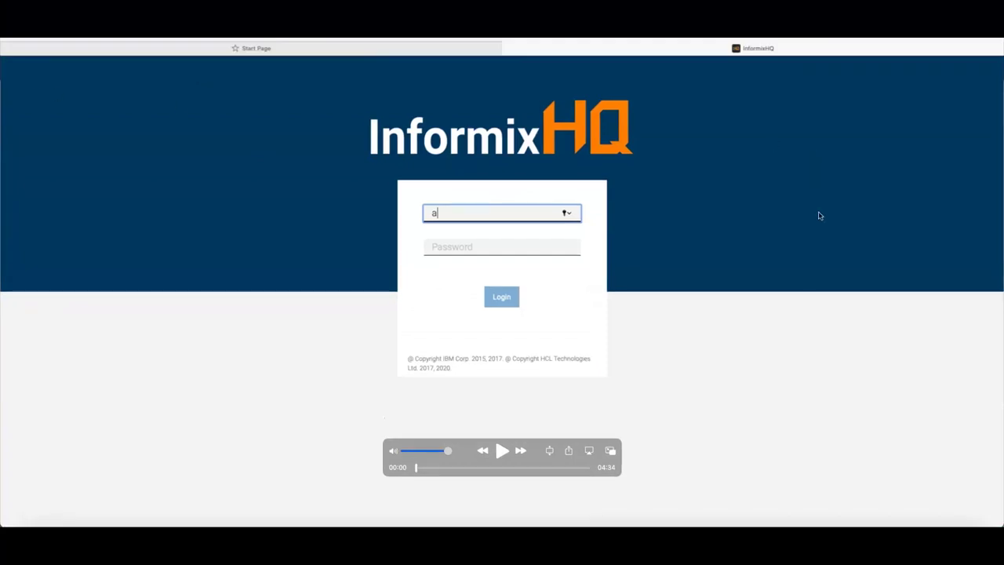
{"action": "left_click", "coordinate": [501, 451]}
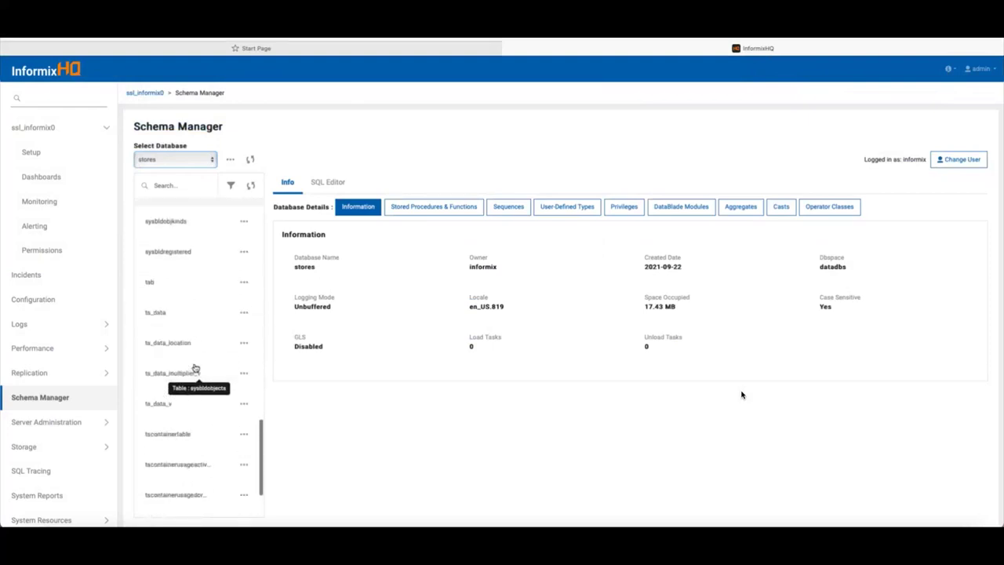
{"action": "mouse_move", "coordinate": [878, 471]}
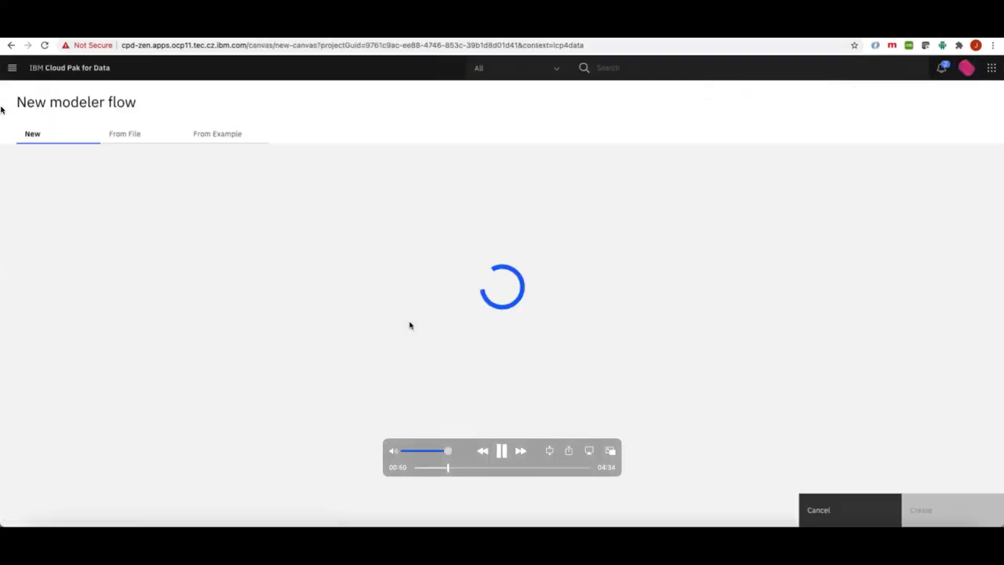
Step: Pause the stores video at 00:49 on the project's data assets page and close the video
{"action": "left_click", "coordinate": [502, 451]}
{"action": "left_click", "coordinate": [446, 467]}
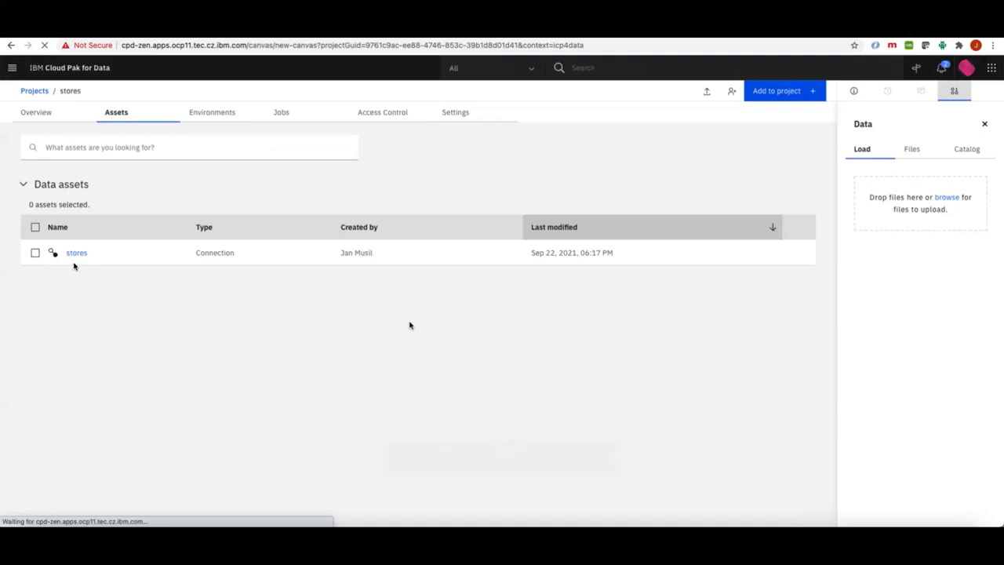
{"action": "mouse_move", "coordinate": [74, 266]}
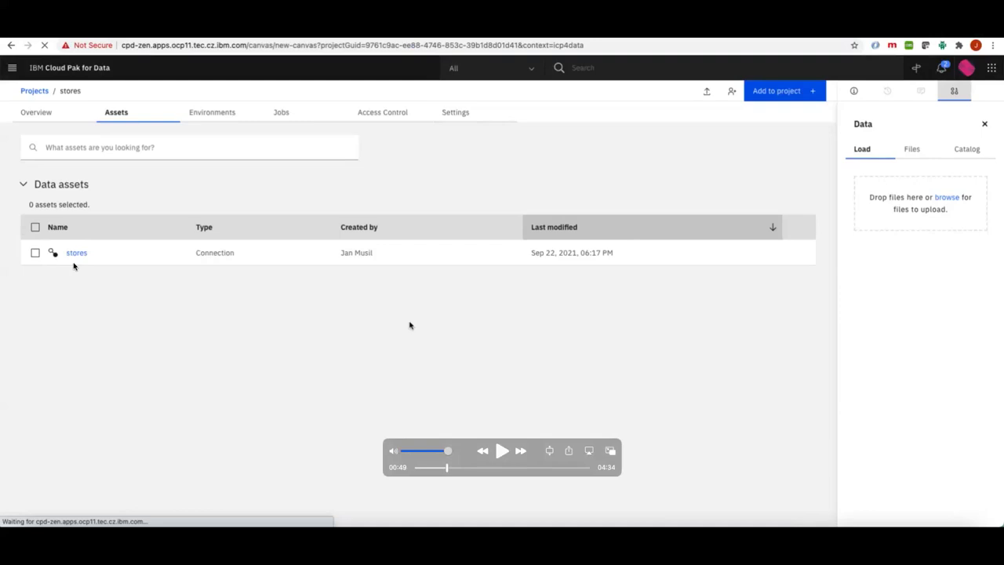
{"action": "mouse_move", "coordinate": [4, 4]}
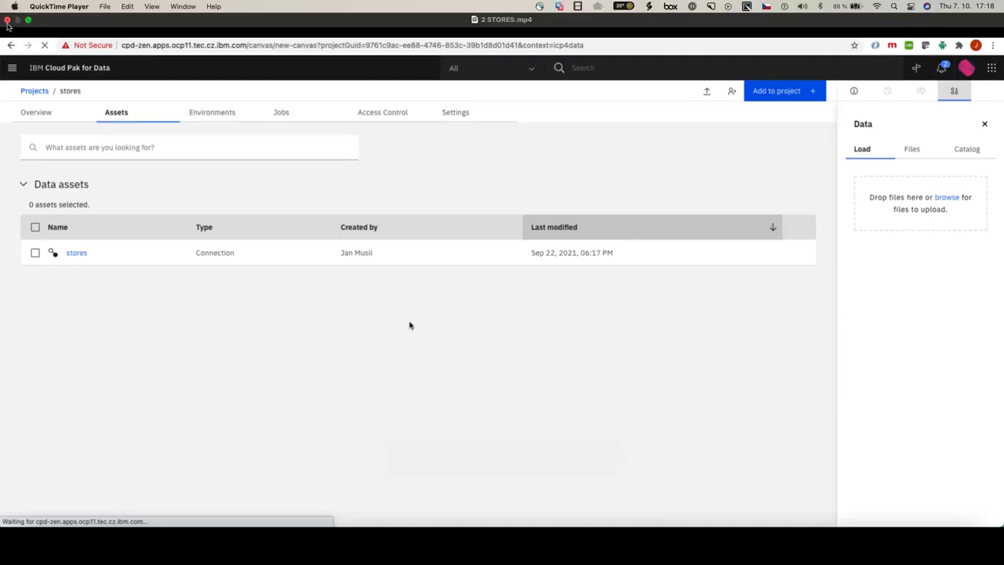
{"action": "left_click", "coordinate": [8, 24]}
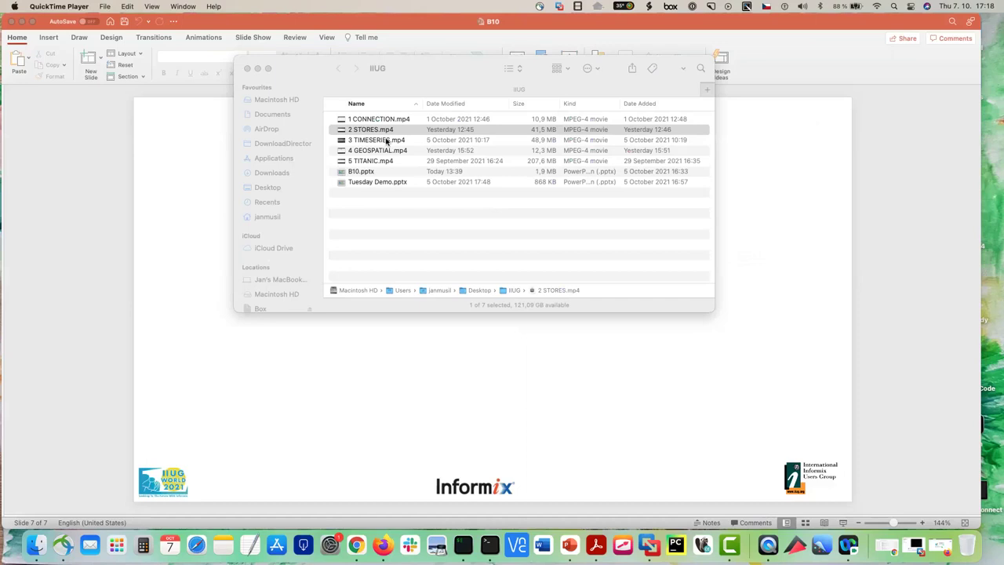
Step: Open 3 TIMESERIES.mp4 in full screen and start its playback
{"action": "double_click", "coordinate": [386, 141]}
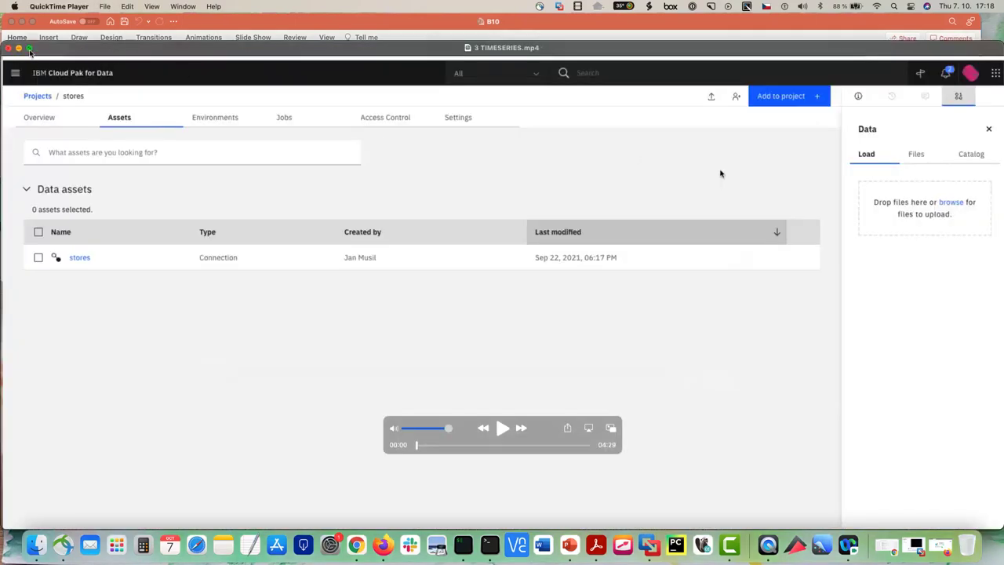
{"action": "left_click", "coordinate": [29, 50]}
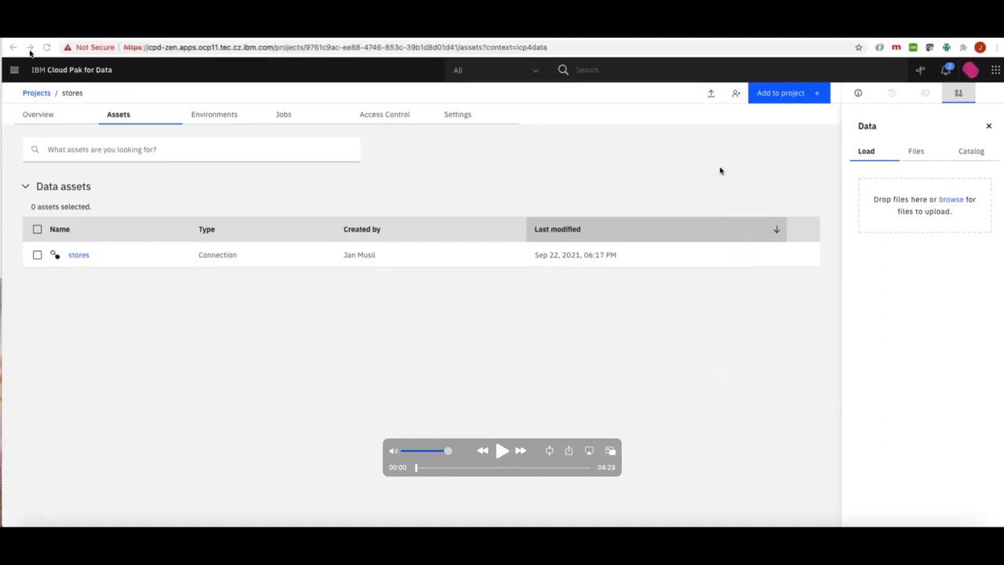
{"action": "left_click", "coordinate": [503, 451]}
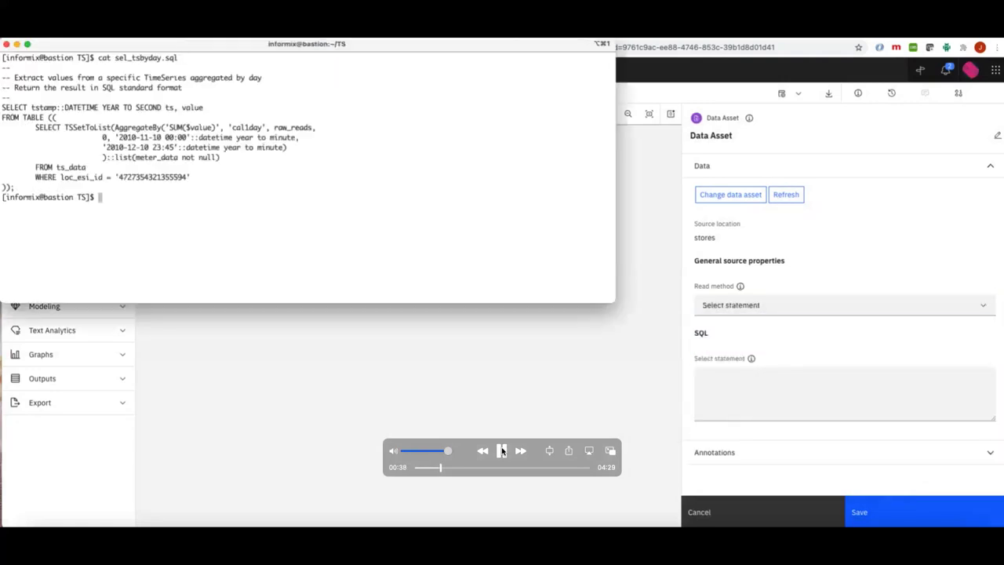
Step: Pause the timeseries video near 00:38 to examine the sel_tsbyday.sql query, and resume playback
{"action": "key", "text": "space"}
{"action": "left_click_drag", "start_coordinate": [440, 465], "coordinate": [440, 465]}
{"action": "left_click", "coordinate": [502, 452]}
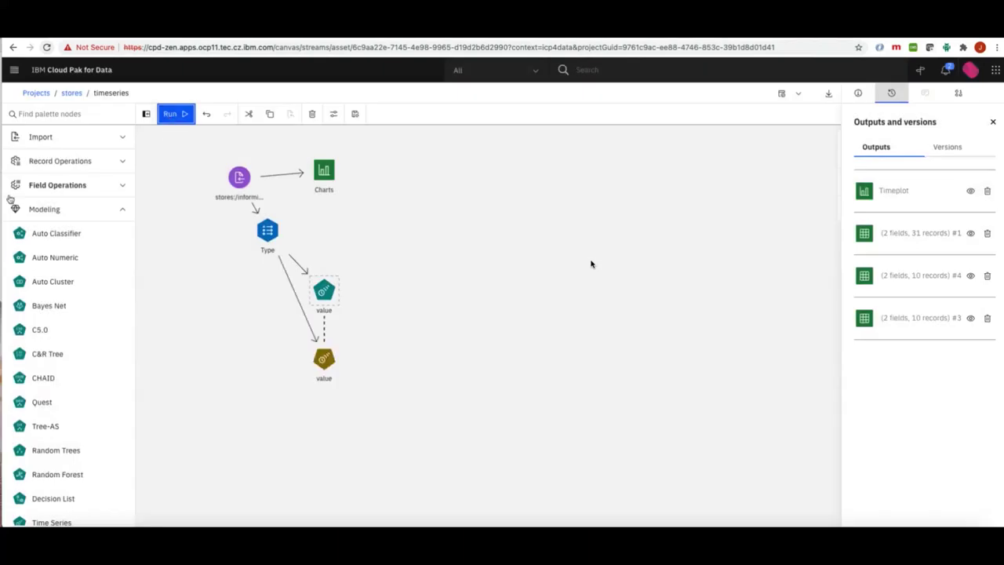
Step: Add a Time plot node linked to the value model nugget and select value and $TS-value as its series
{"action": "left_click", "coordinate": [120, 212]}
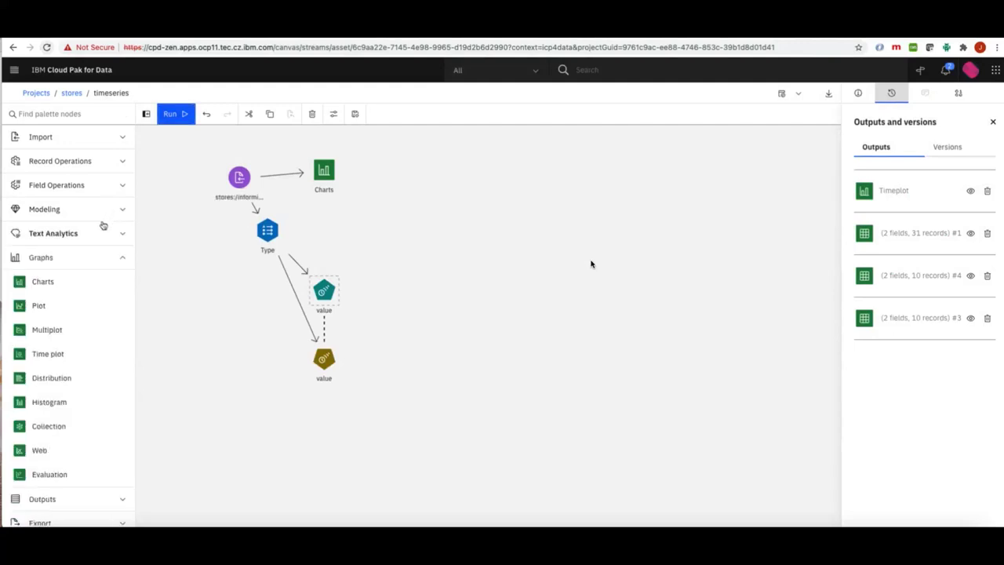
{"action": "mouse_move", "coordinate": [23, 357]}
{"action": "left_mouse_down"}
{"action": "mouse_move", "coordinate": [392, 372]}
{"action": "mouse_move", "coordinate": [399, 338]}
{"action": "left_mouse_up"}
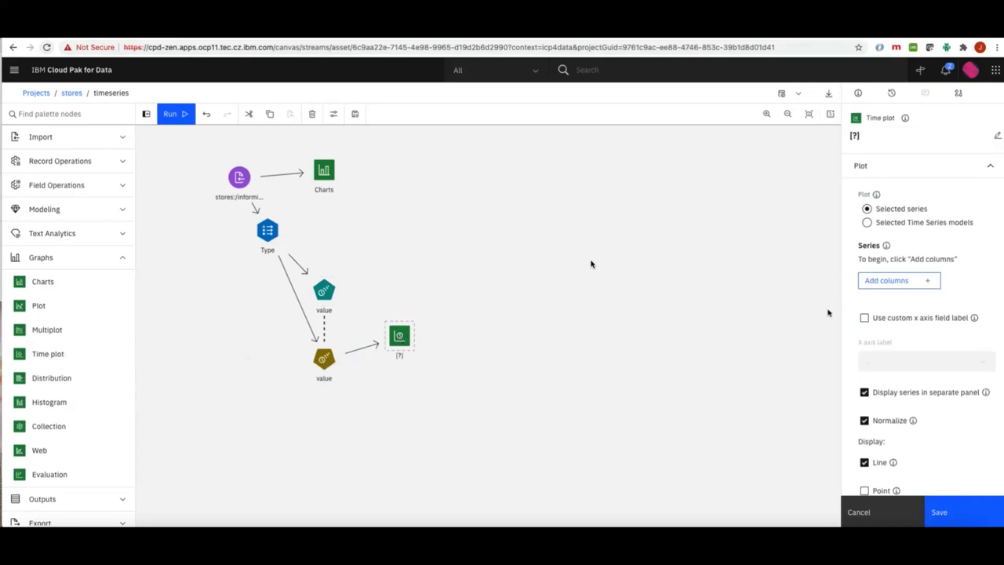
{"action": "left_click", "coordinate": [900, 281]}
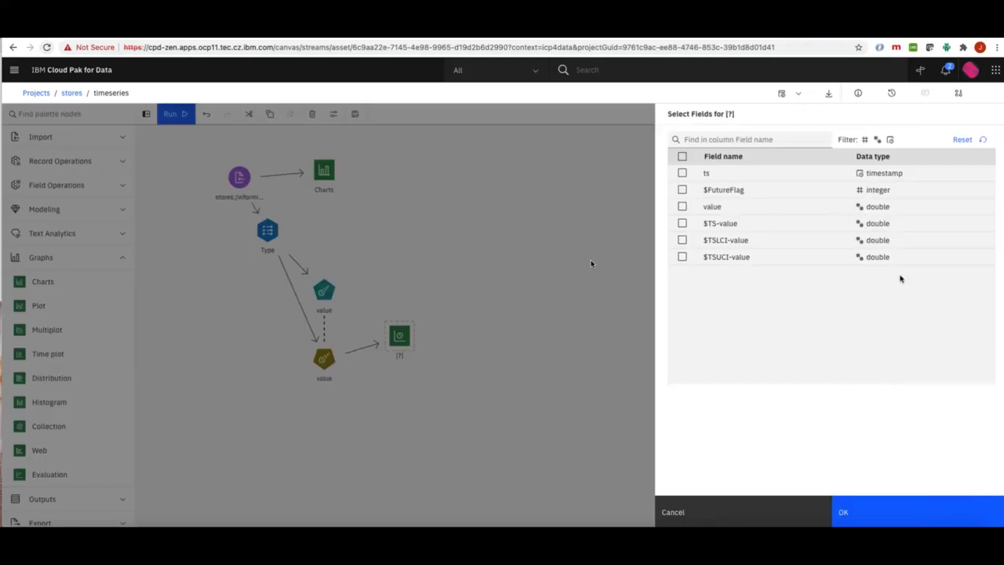
{"action": "left_click", "coordinate": [683, 207]}
{"action": "left_click", "coordinate": [682, 224]}
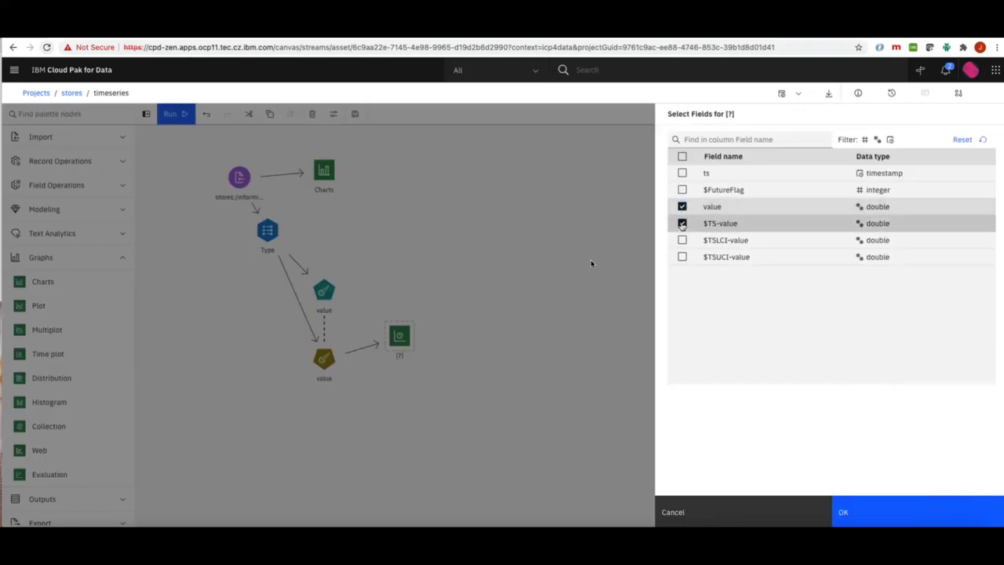
{"action": "left_click", "coordinate": [861, 513]}
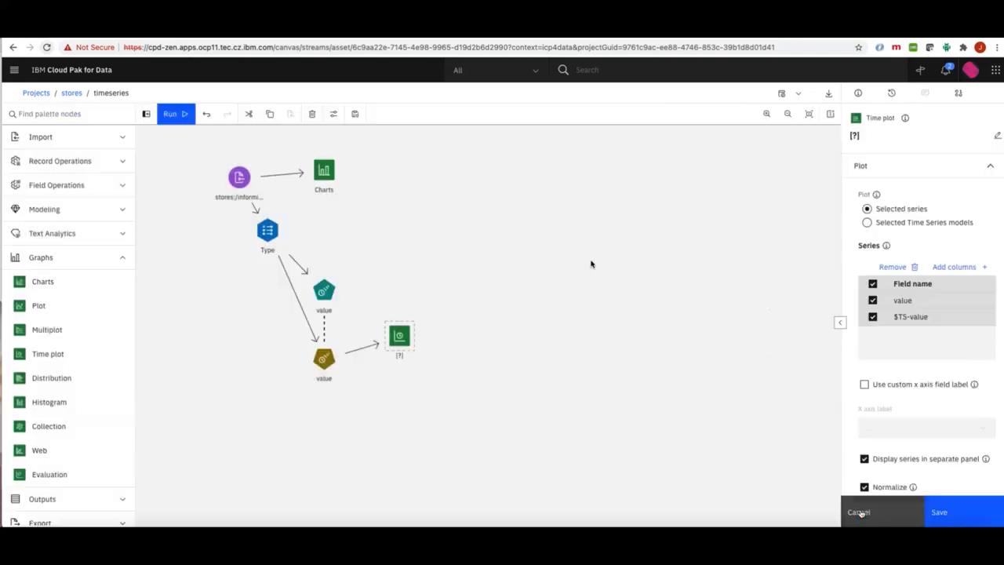
Step: Set the time plot's custom x axis label to ts, disable separate panel display and Normalize, and save the node
{"action": "left_click", "coordinate": [864, 387]}
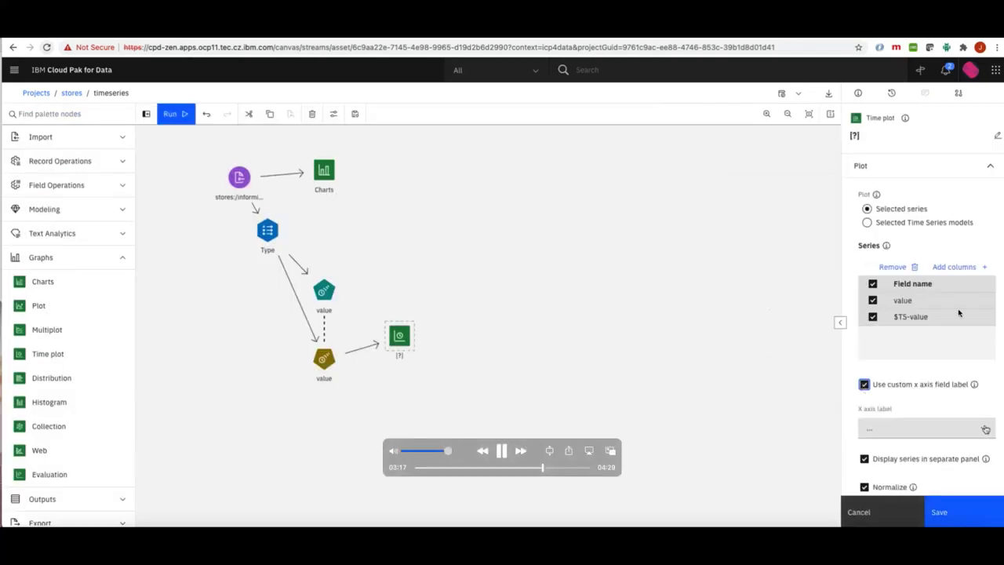
{"action": "left_click", "coordinate": [957, 430]}
{"action": "left_click", "coordinate": [891, 471]}
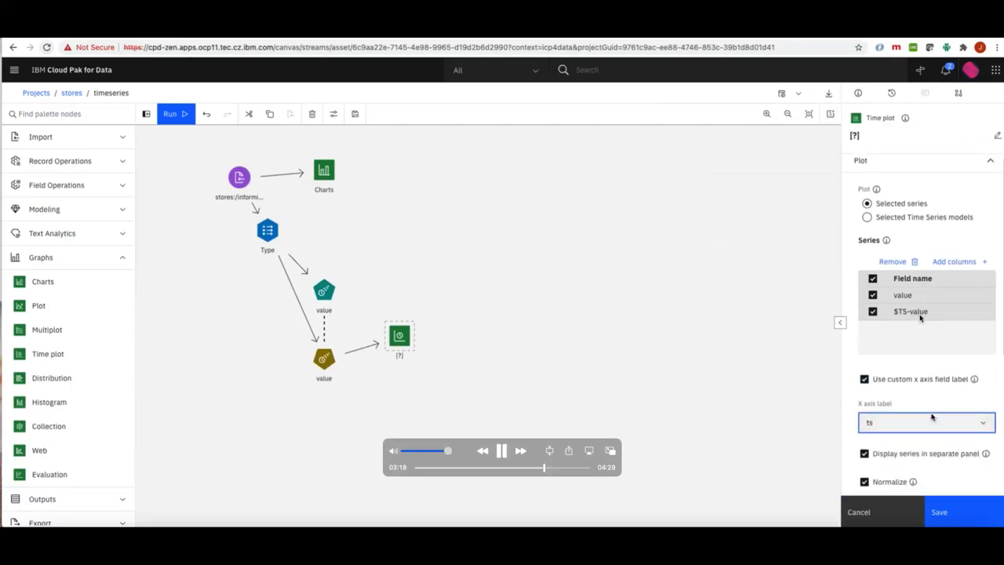
{"action": "scroll", "coordinate": [919, 317], "scroll_direction": "down", "scroll_amount": 3}
{"action": "key", "text": "Tab"}
{"action": "key", "text": "space"}
{"action": "key", "text": "Tab"}
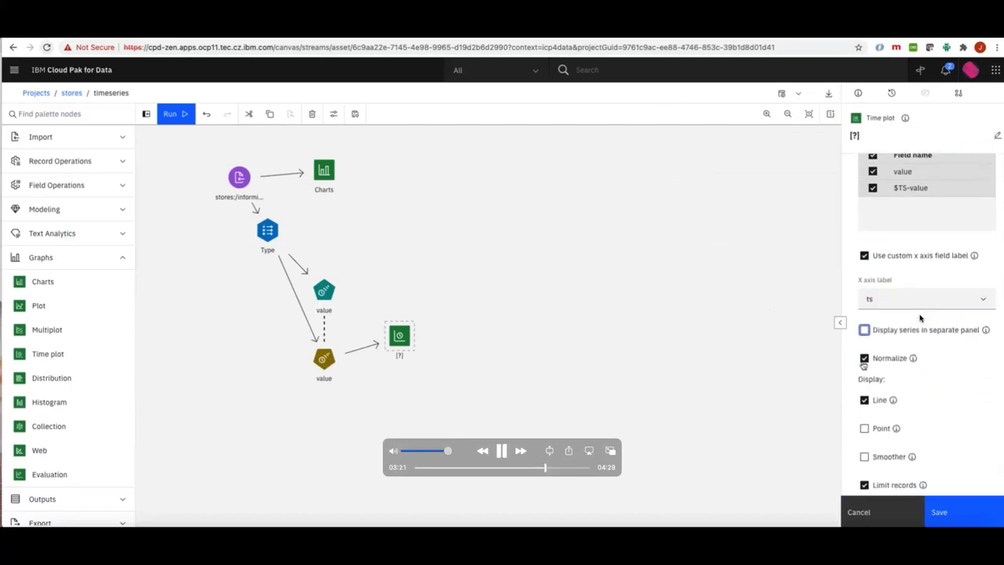
{"action": "key", "text": "space"}
{"action": "scroll", "coordinate": [965, 395], "scroll_direction": "down", "scroll_amount": 3}
{"action": "left_click", "coordinate": [943, 510]}
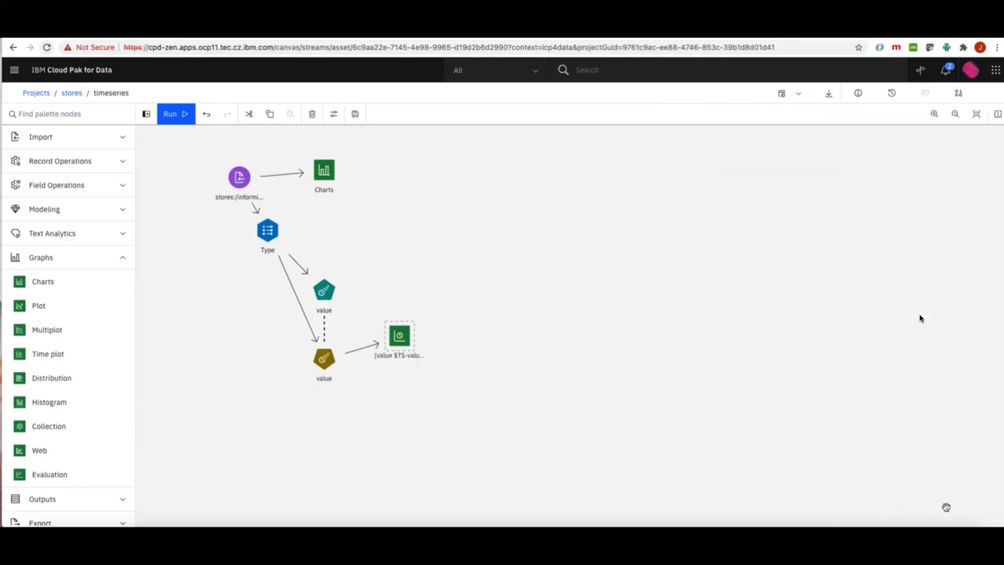
Step: Run the timeseries flow and view the [value $TS-value] v. ts plot output, closing it when done
{"action": "left_click", "coordinate": [171, 114]}
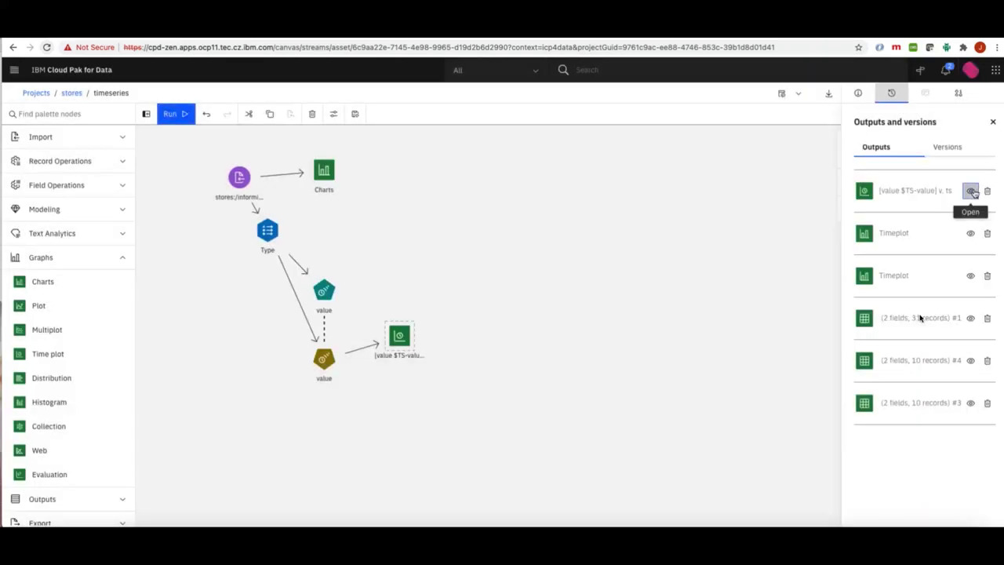
{"action": "left_click", "coordinate": [973, 192]}
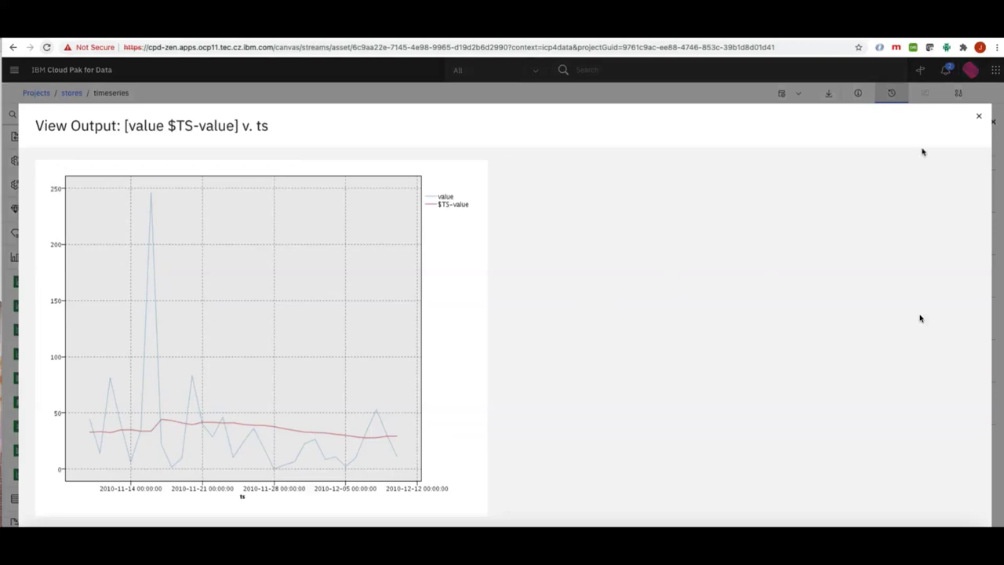
{"action": "left_click", "coordinate": [981, 117]}
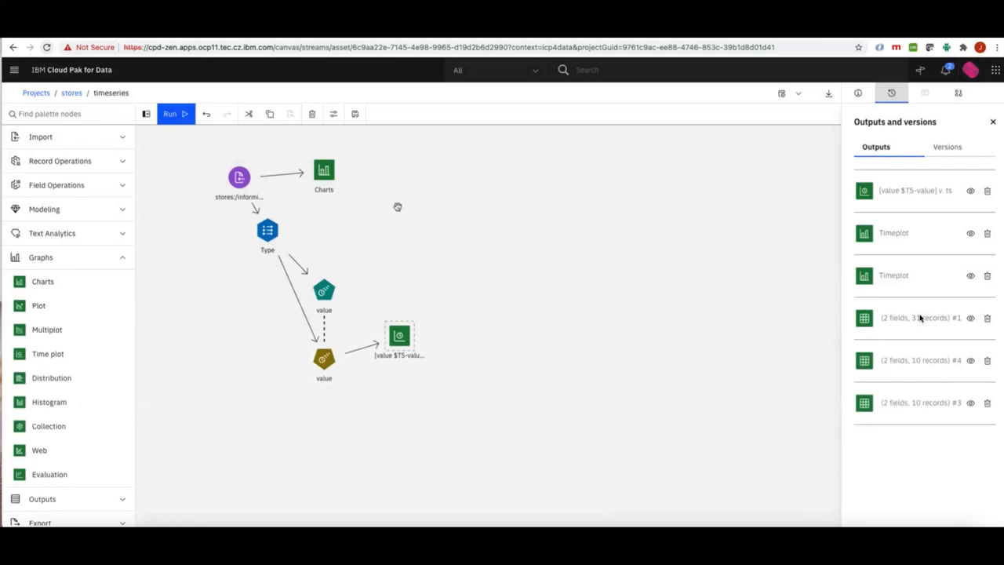
Step: Set the Time Series node's exponential smoothing model type to HoltsLinearTrend, save the node, and rerun the flow
{"action": "left_click", "coordinate": [324, 293]}
{"action": "double_click", "coordinate": [324, 292]}
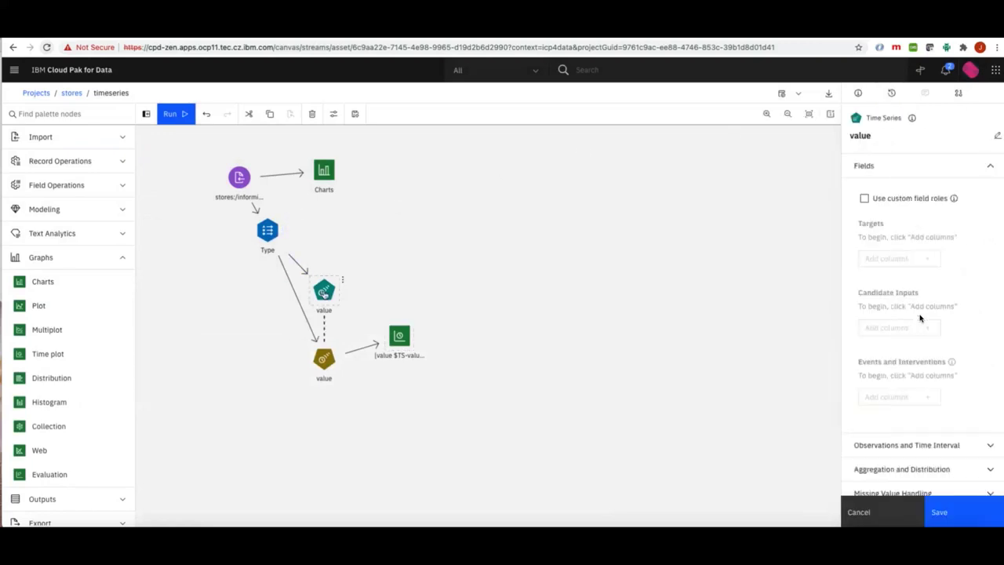
{"action": "scroll", "coordinate": [910, 421], "scroll_direction": "down", "scroll_amount": 3}
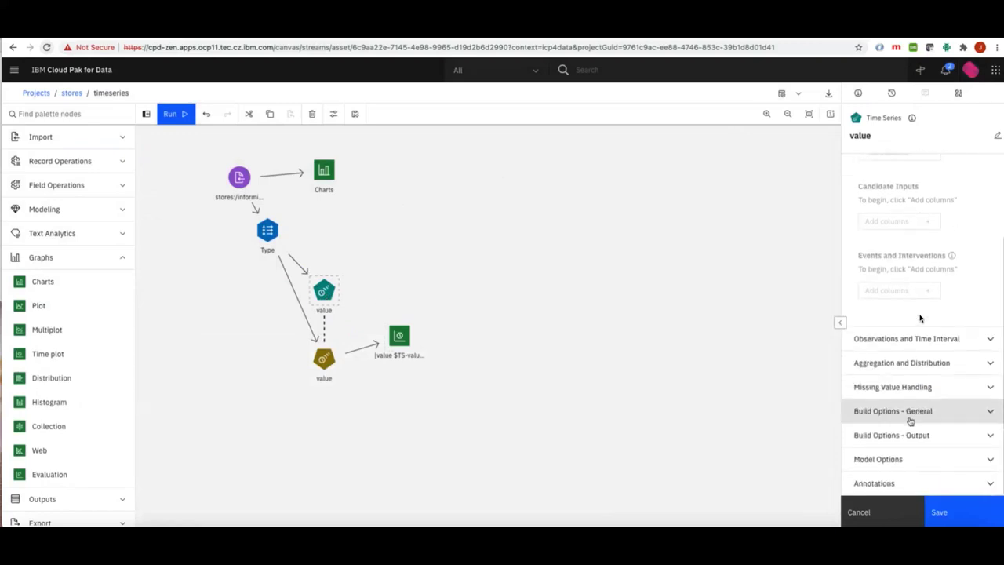
{"action": "left_click", "coordinate": [988, 414]}
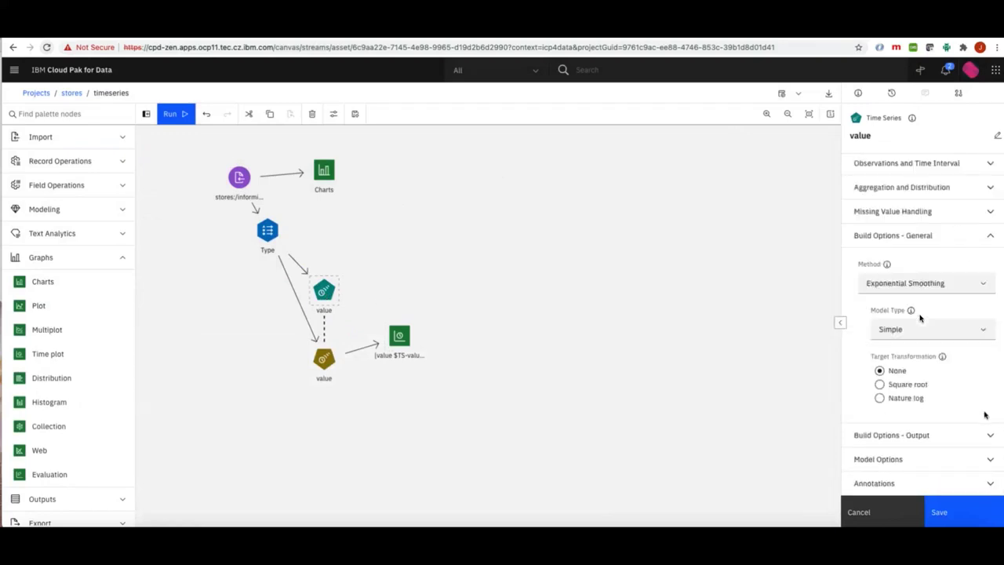
{"action": "left_click", "coordinate": [988, 335]}
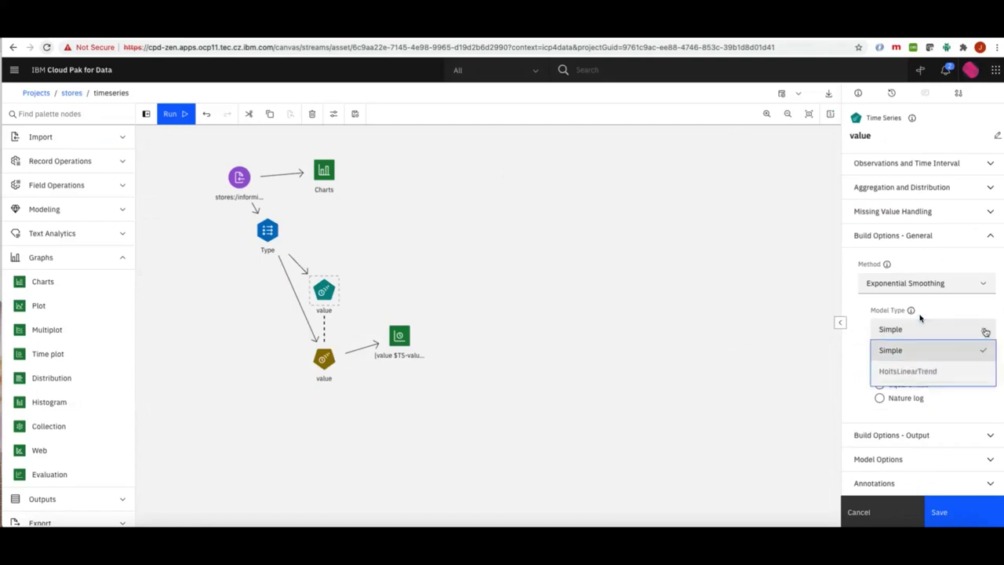
{"action": "left_click", "coordinate": [945, 371]}
{"action": "left_click", "coordinate": [957, 516]}
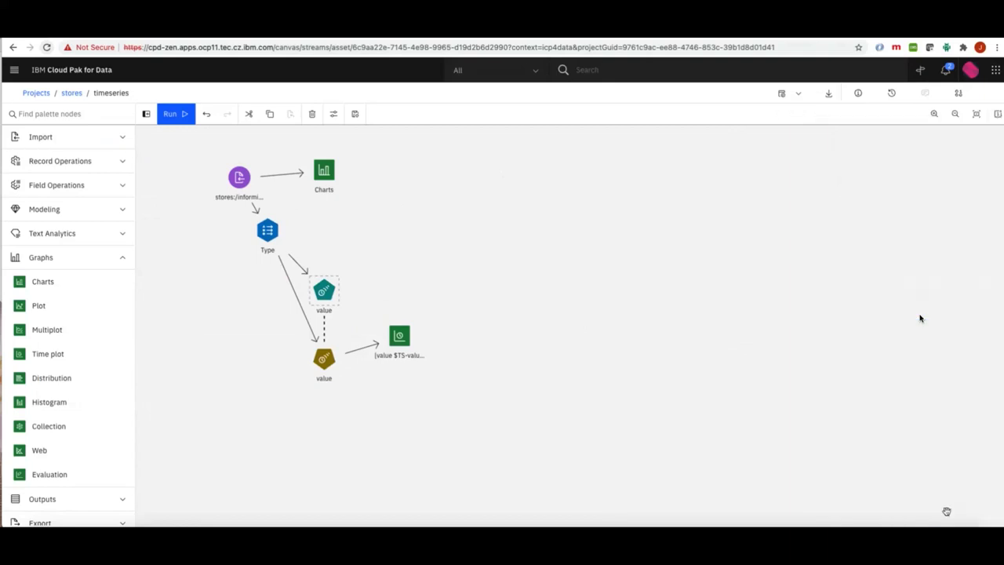
{"action": "left_click", "coordinate": [168, 114]}
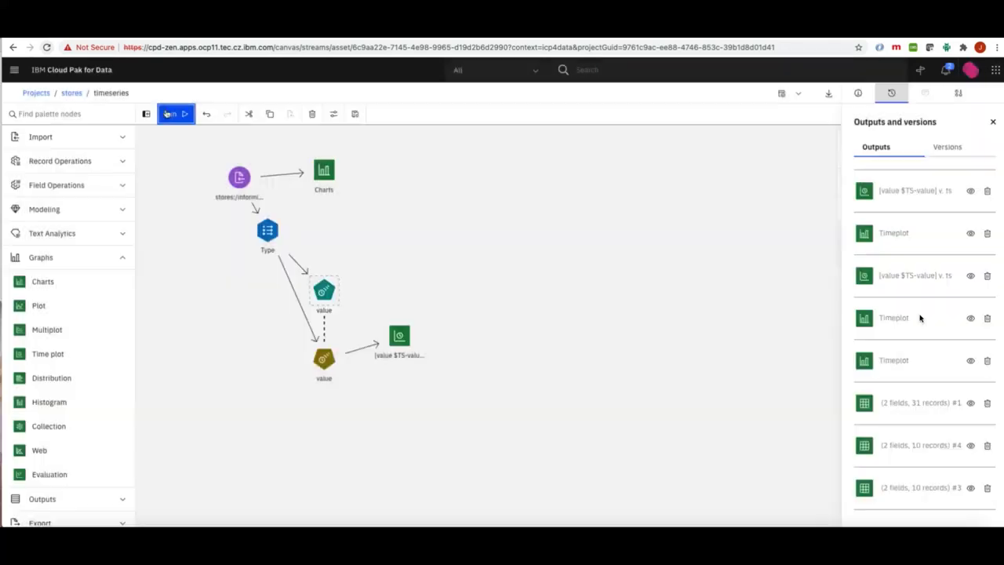
Step: View the rerun flow's [value $TS-value] v. ts plot output and close the 3 TIMESERIES.mp4 recording
{"action": "left_click", "coordinate": [970, 192]}
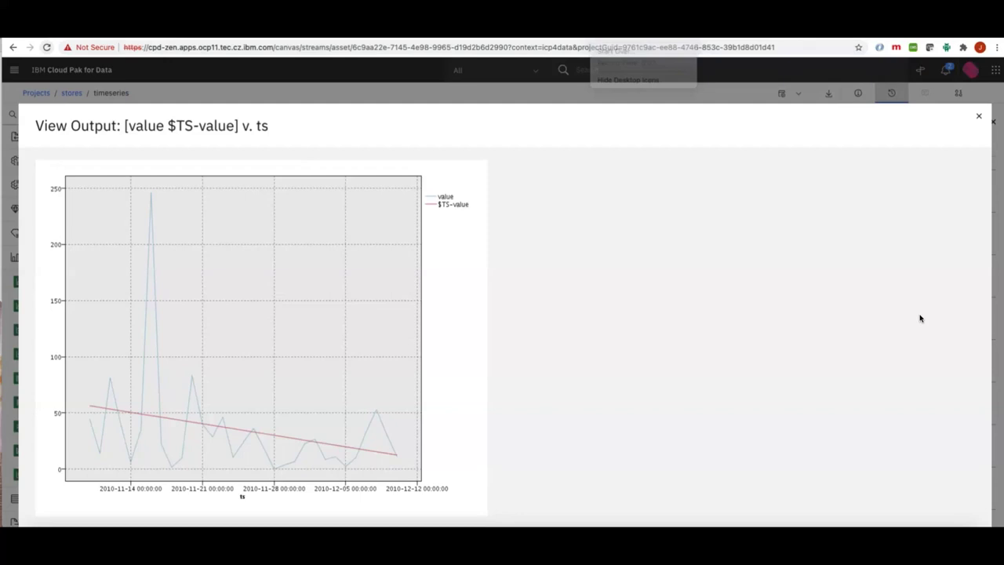
{"action": "mouse_move", "coordinate": [9, 24]}
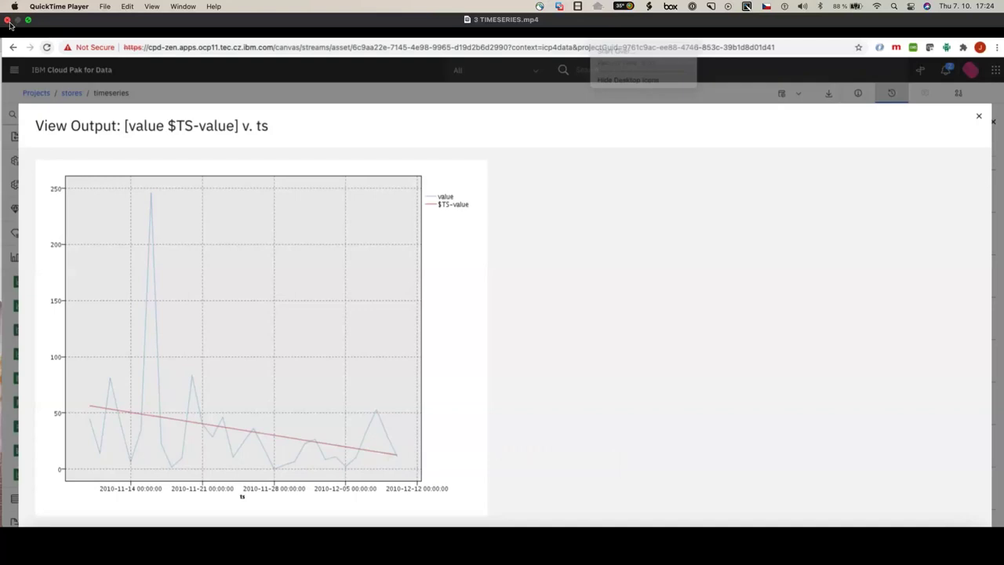
{"action": "left_click", "coordinate": [9, 21]}
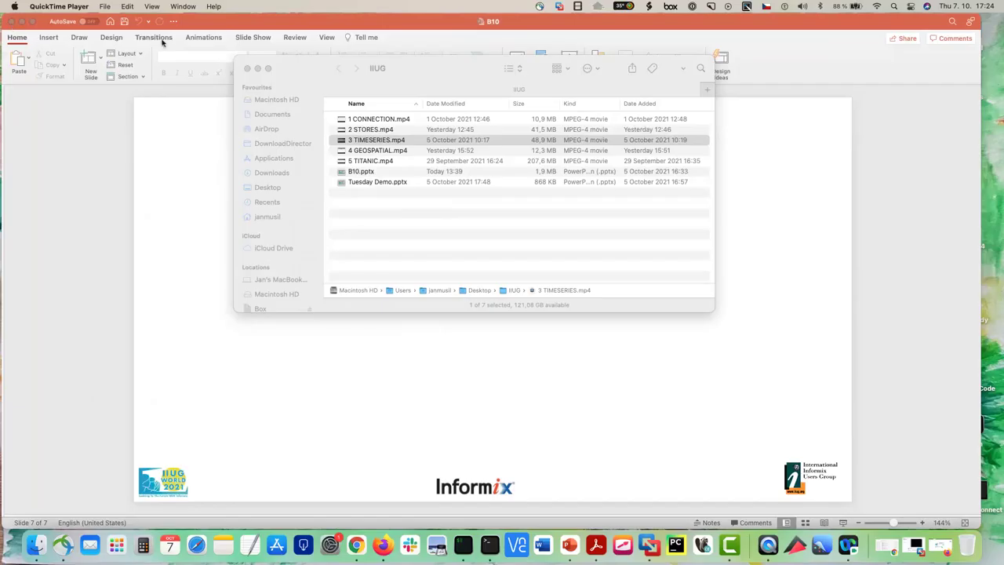
Step: Open the 4 GEOSPATIAL.mp4 recording, expand it to full screen and move its playback controls away from the terminal output
{"action": "double_click", "coordinate": [389, 151]}
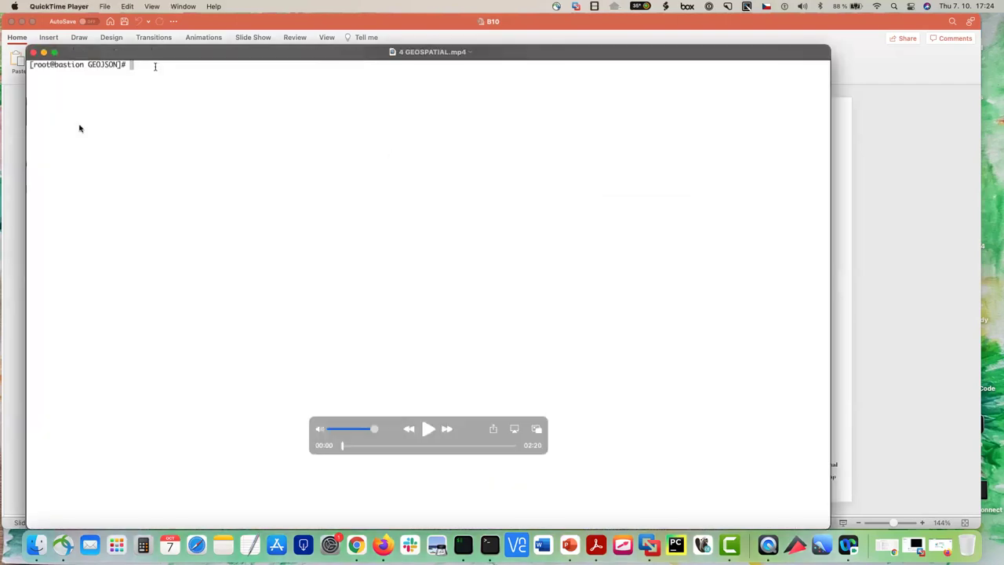
{"action": "left_click", "coordinate": [55, 52]}
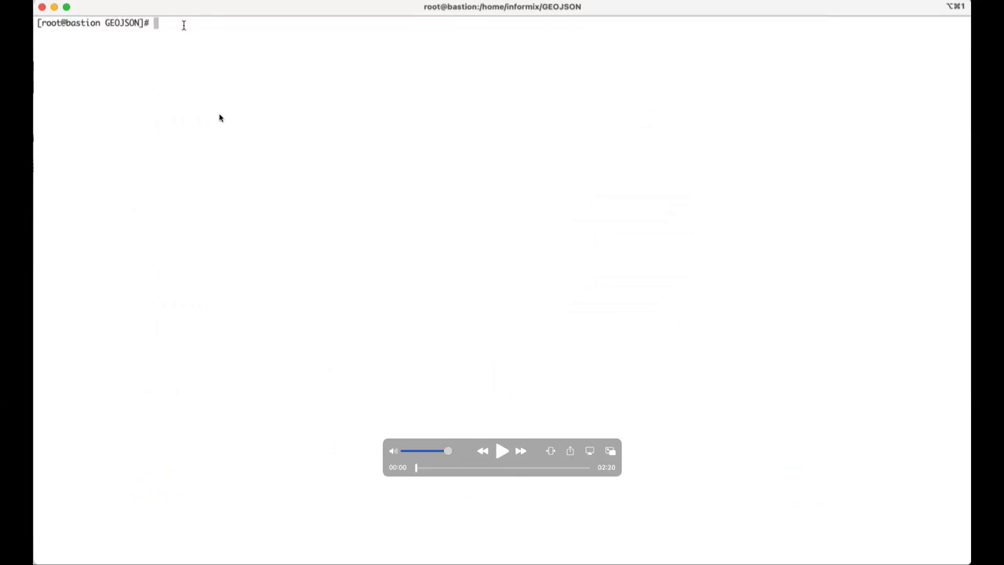
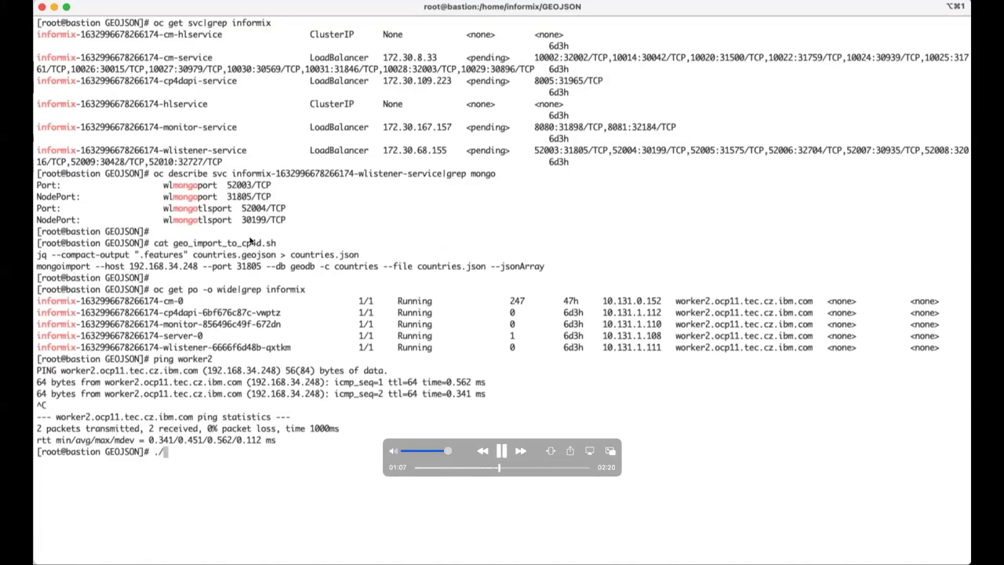
{"action": "left_click_drag", "start_coordinate": [549, 450], "coordinate": [843, 518]}
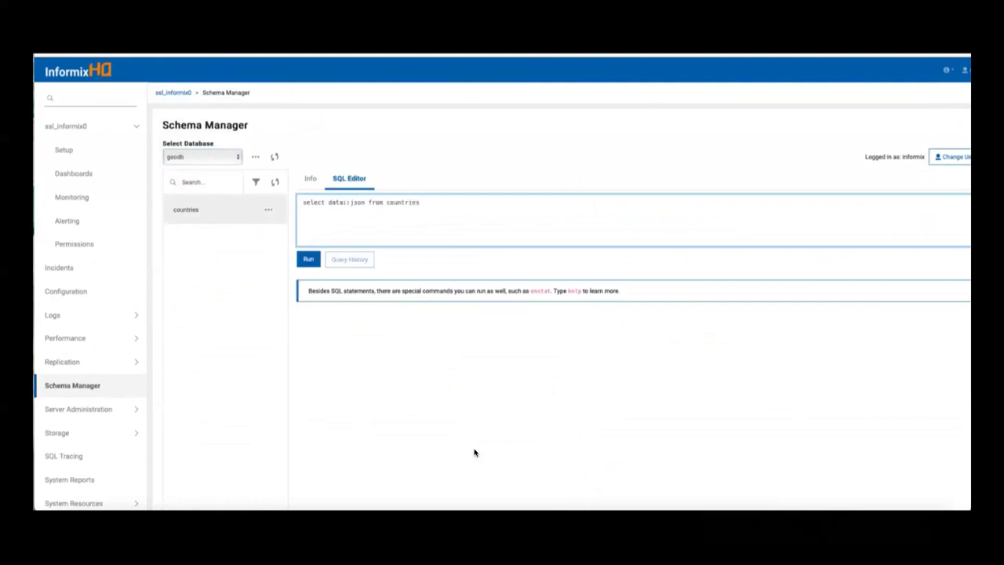
Step: Run select data::json from countries against the geodb database and pause the recording on the results before resuming playback
{"action": "left_click", "coordinate": [312, 259]}
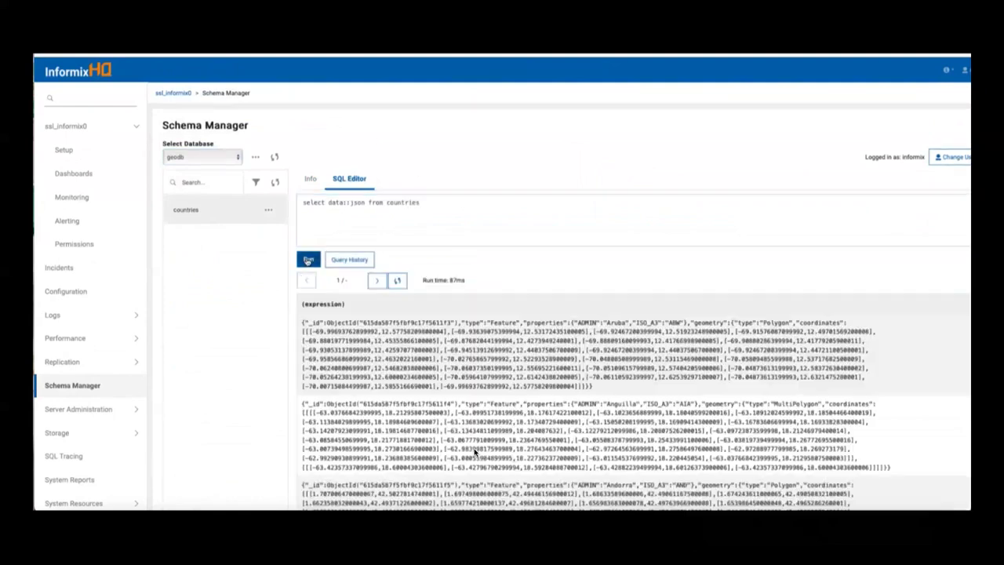
{"action": "mouse_move", "coordinate": [463, 552]}
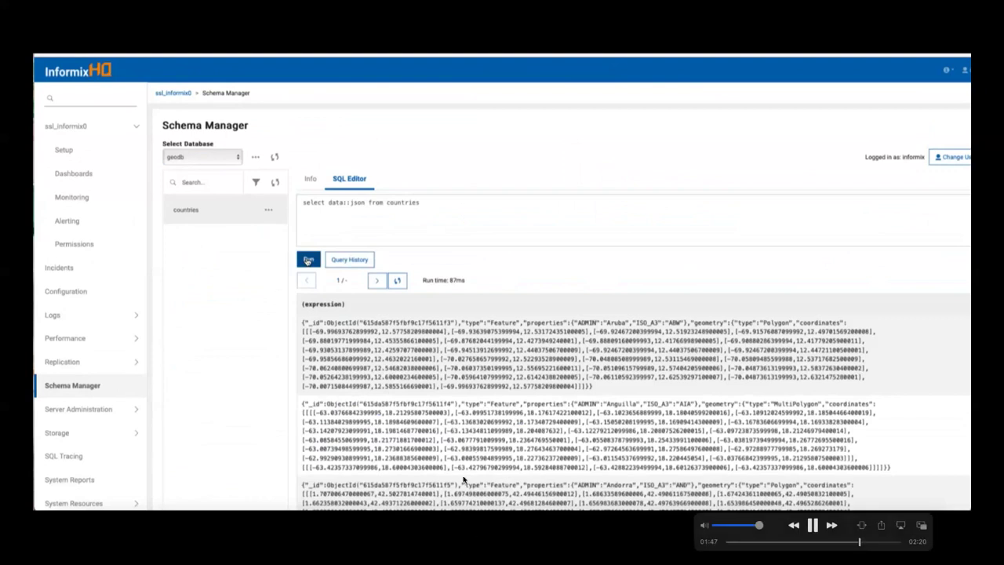
{"action": "left_click", "coordinate": [814, 525]}
{"action": "left_click", "coordinate": [813, 525]}
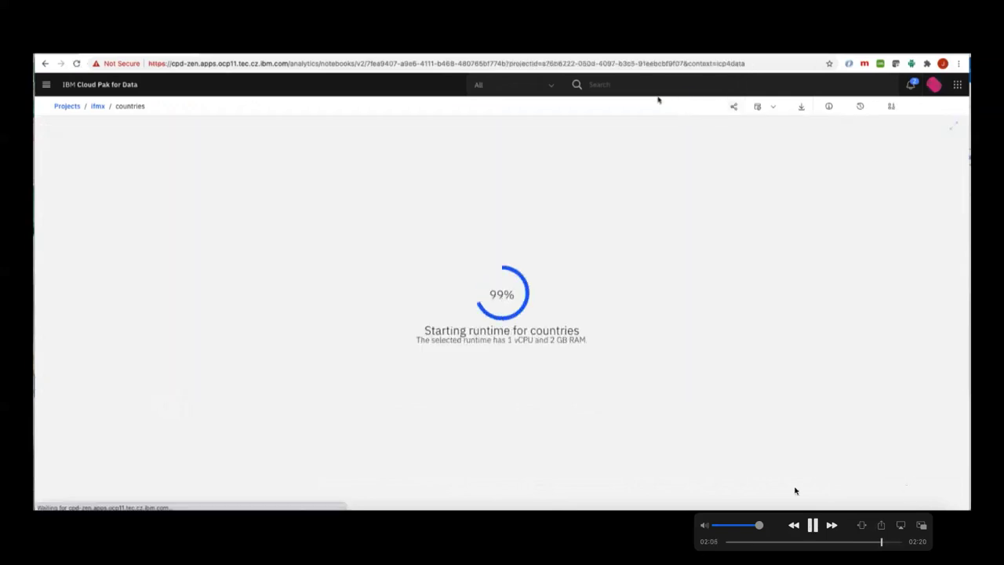
Step: Move the recording to 02:01 to examine the countries notebook's geodb query, play it through and close the video
{"action": "left_click", "coordinate": [814, 525]}
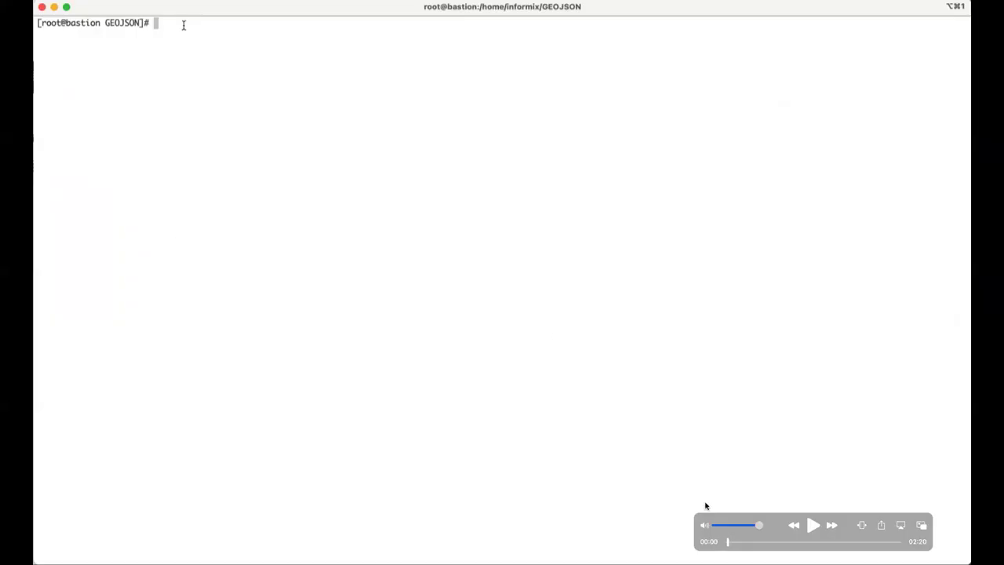
{"action": "left_click_drag", "start_coordinate": [730, 545], "coordinate": [876, 541]}
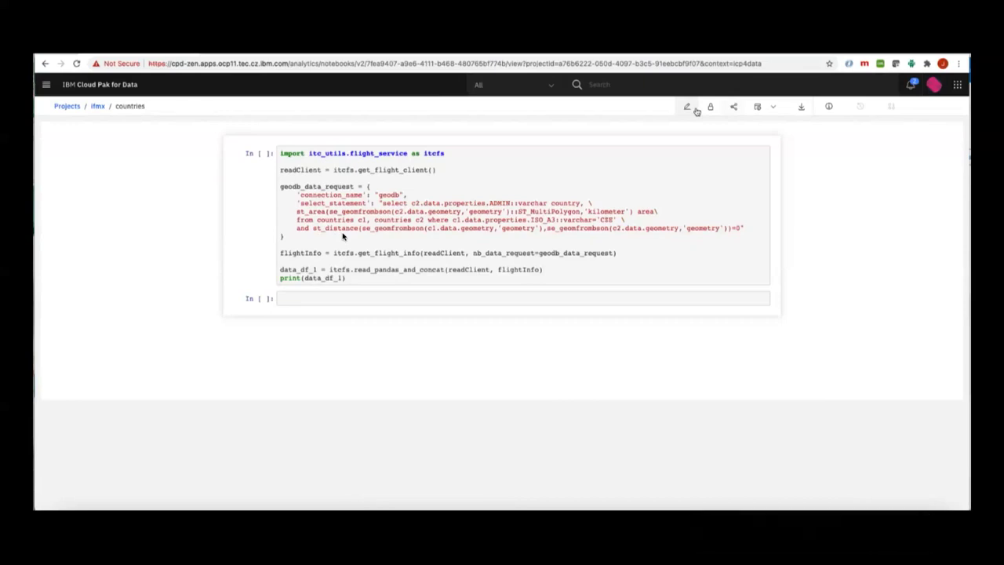
{"action": "mouse_move", "coordinate": [358, 245]}
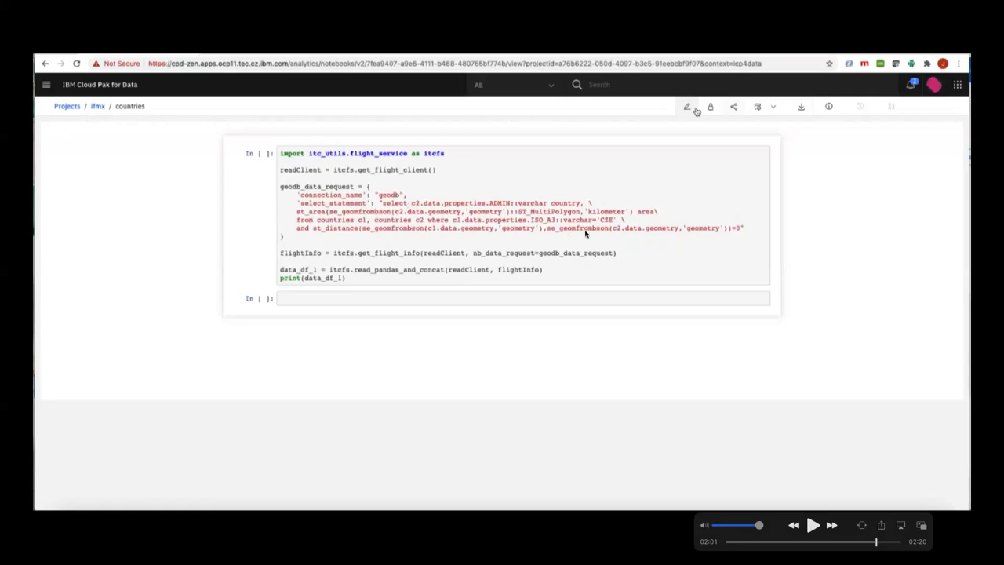
{"action": "left_click", "coordinate": [813, 527]}
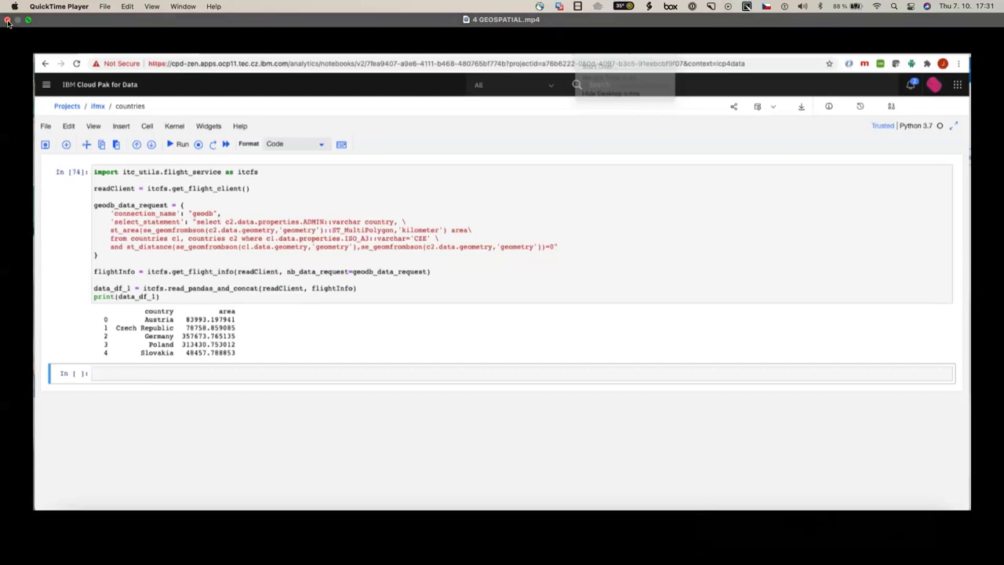
{"action": "left_click", "coordinate": [7, 20]}
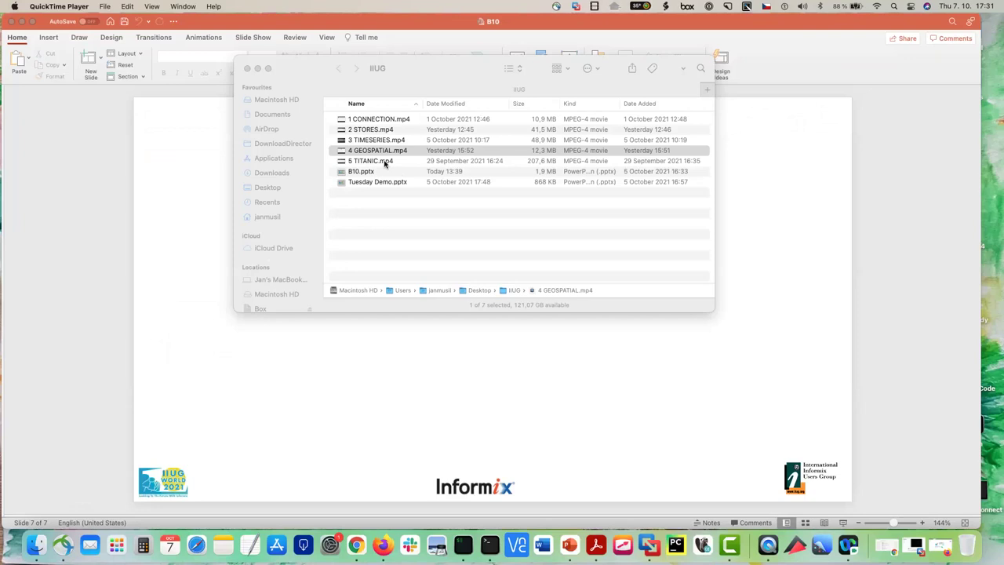
Step: Open the 5 TITANIC.mp4 recording, expand it to full screen and start playback
{"action": "double_click", "coordinate": [384, 161]}
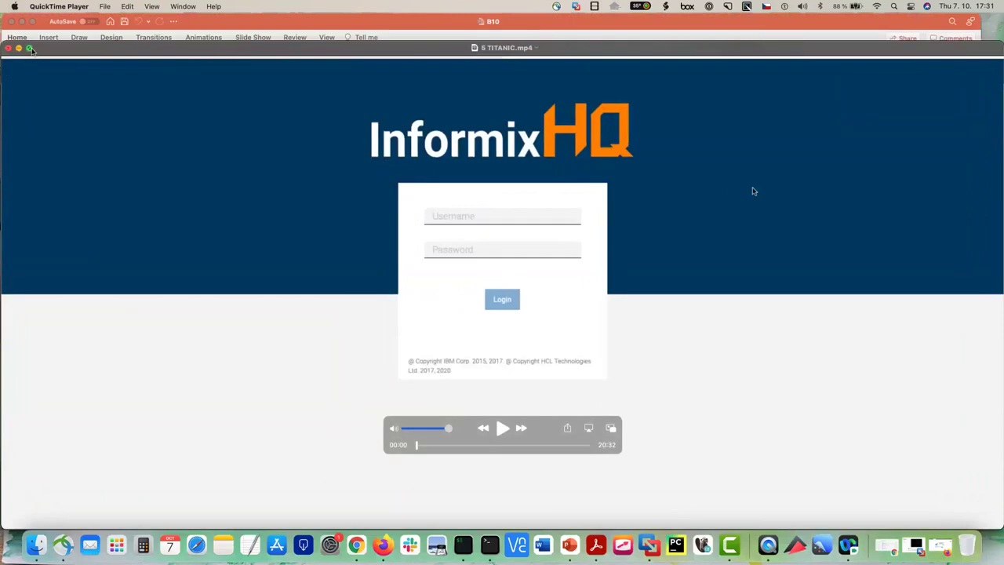
{"action": "left_click", "coordinate": [30, 49]}
{"action": "left_click", "coordinate": [501, 451]}
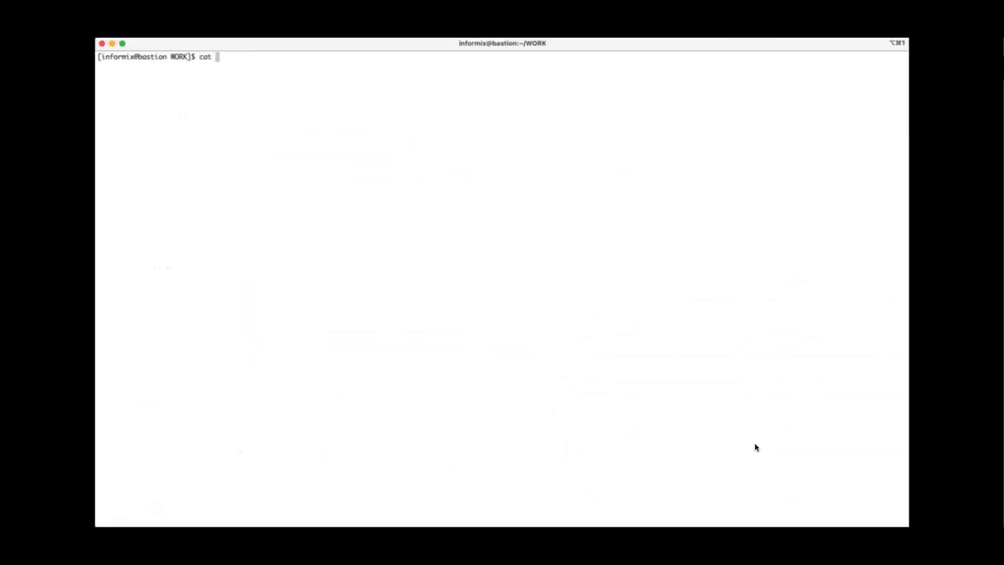
Step: Print the $INFORMIXSQLHOSTS file and examine the SQL creating and loading the passengers table, pausing the recording at each
{"action": "type", "text": "FORMIXSQLHOSTS"}
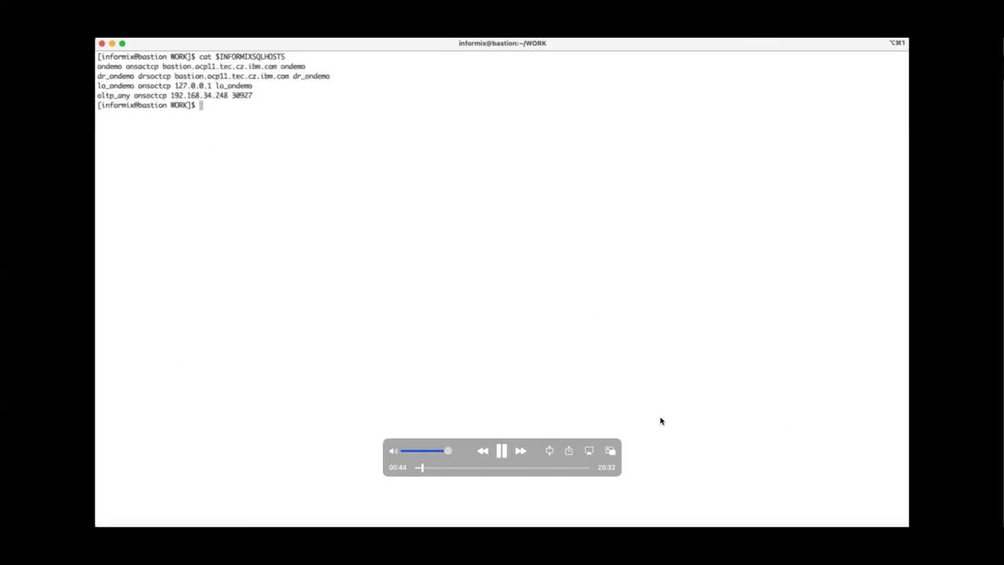
{"action": "left_click", "coordinate": [501, 453]}
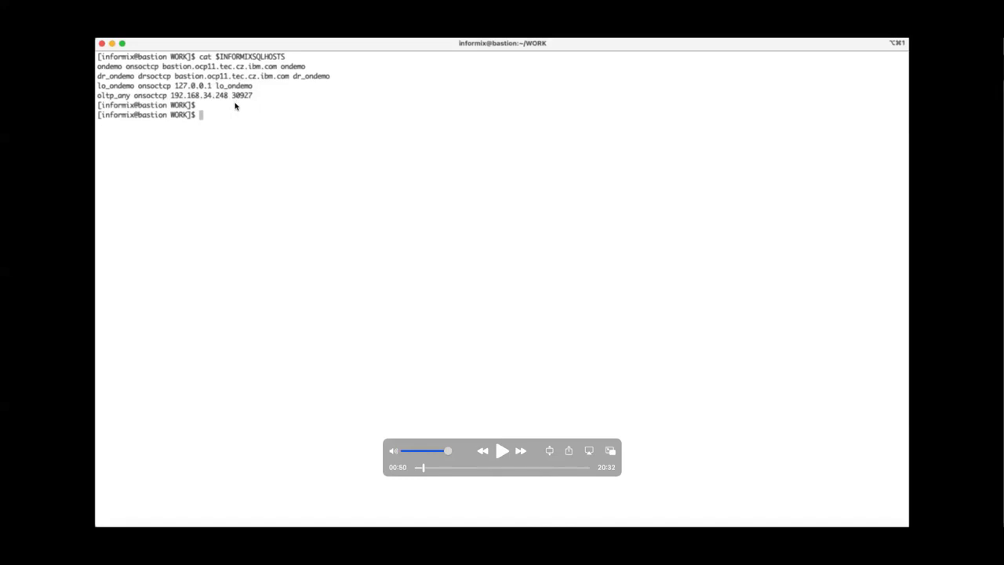
{"action": "left_click", "coordinate": [503, 451]}
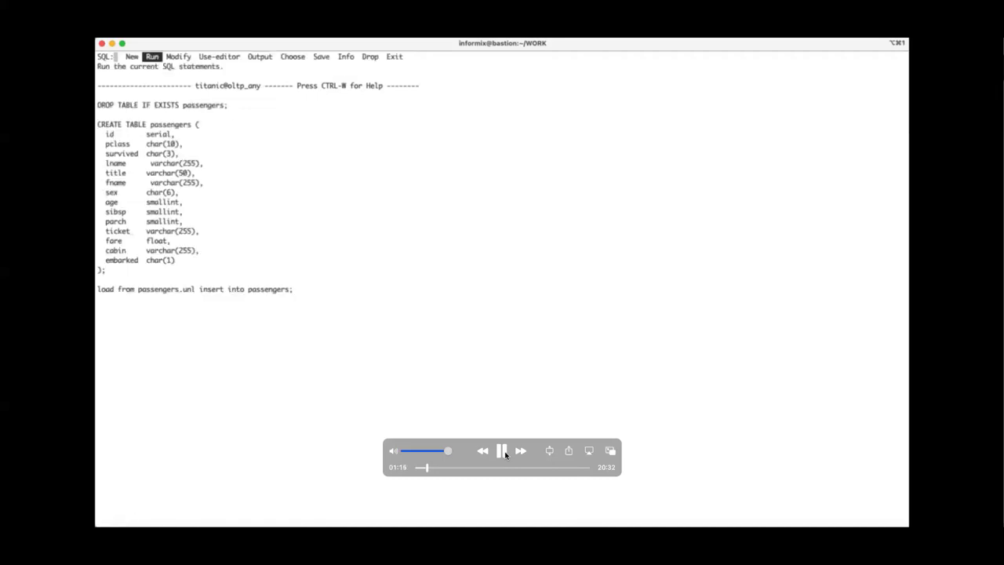
{"action": "left_click", "coordinate": [505, 454]}
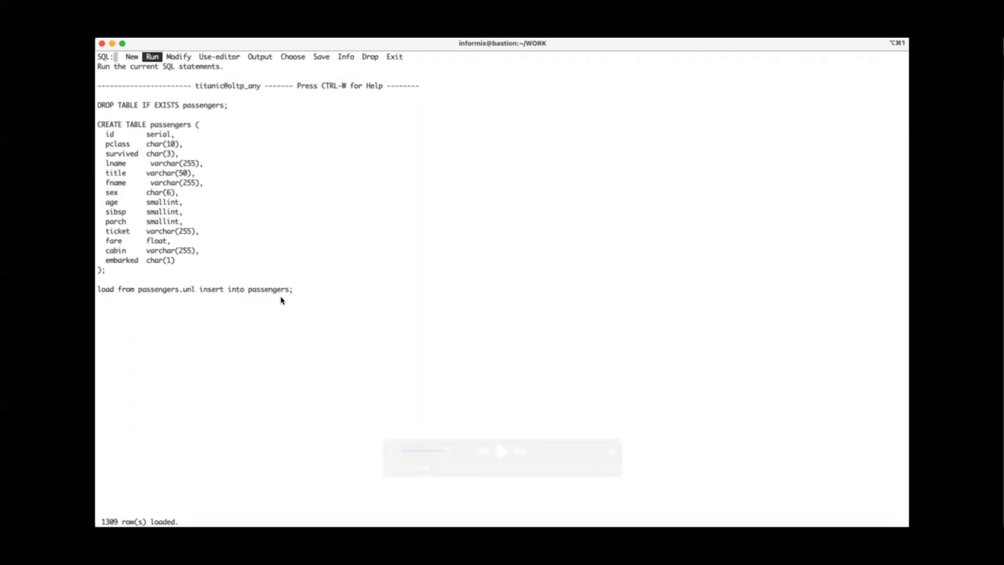
{"action": "left_click", "coordinate": [498, 452]}
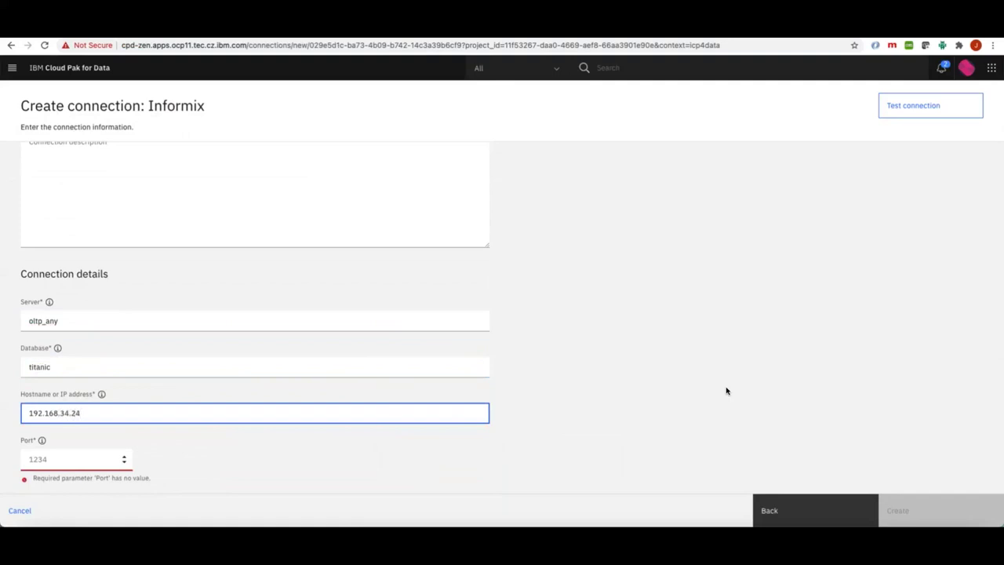
Step: Set the Informix connection's port to 30927, test the connection and create it
{"action": "left_click", "coordinate": [59, 460]}
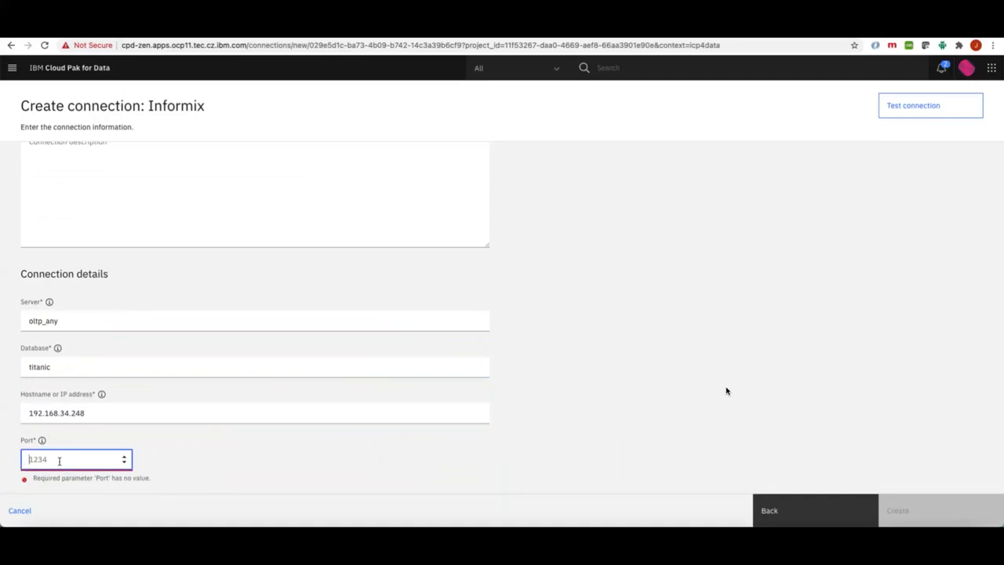
{"action": "type", "text": "30927"}
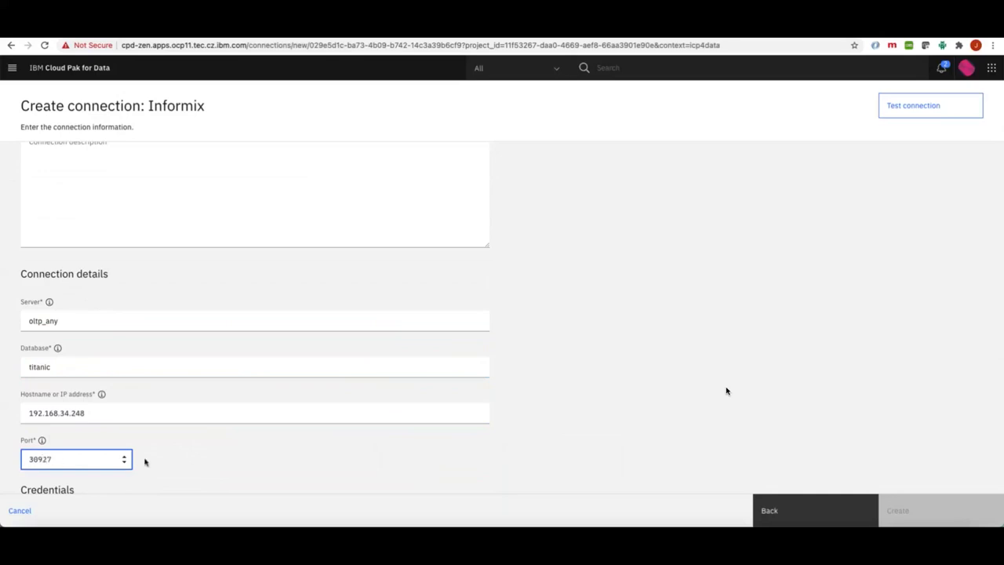
{"action": "scroll", "coordinate": [198, 466], "scroll_direction": "down", "scroll_amount": 3}
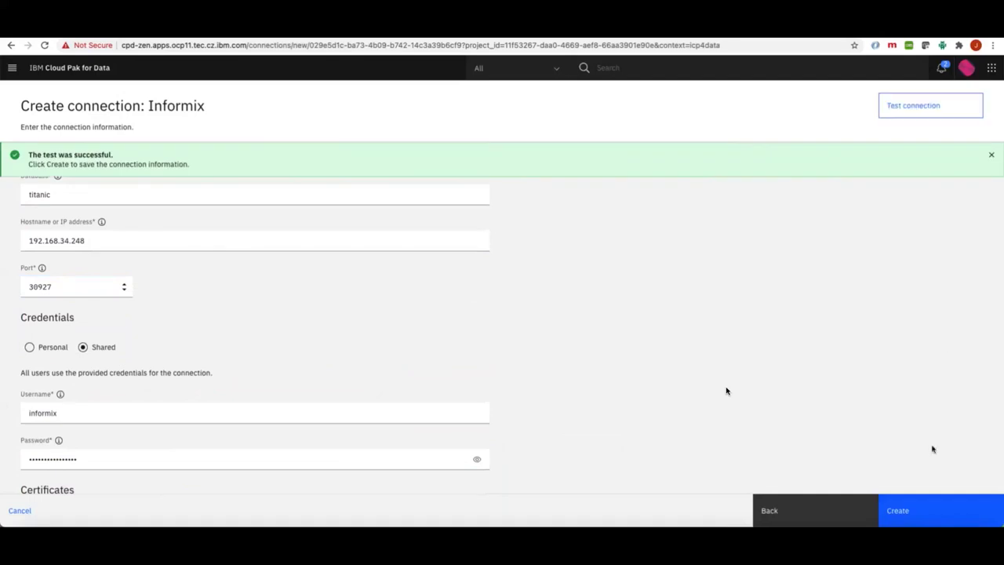
{"action": "left_click", "coordinate": [913, 510]}
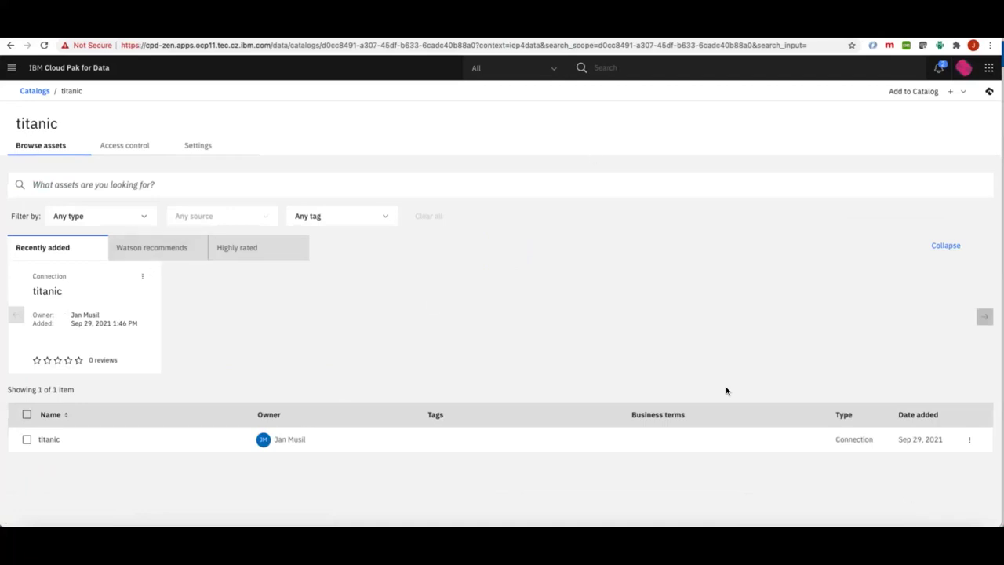
Step: Start adding a connected asset to the titanic catalog, choosing the passengers table from the titanic connection's informix schema as source
{"action": "left_click", "coordinate": [963, 94]}
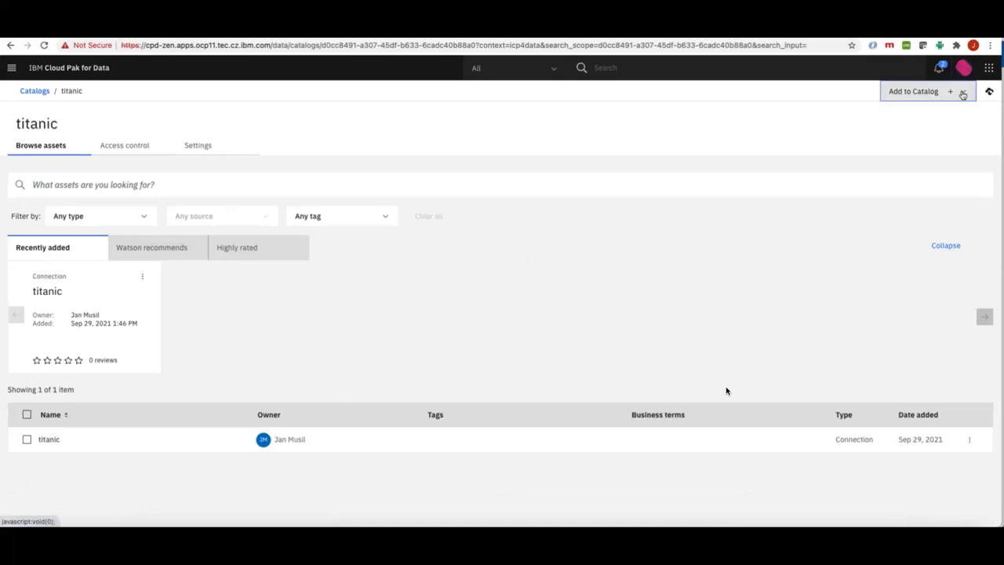
{"action": "left_click", "coordinate": [925, 133]}
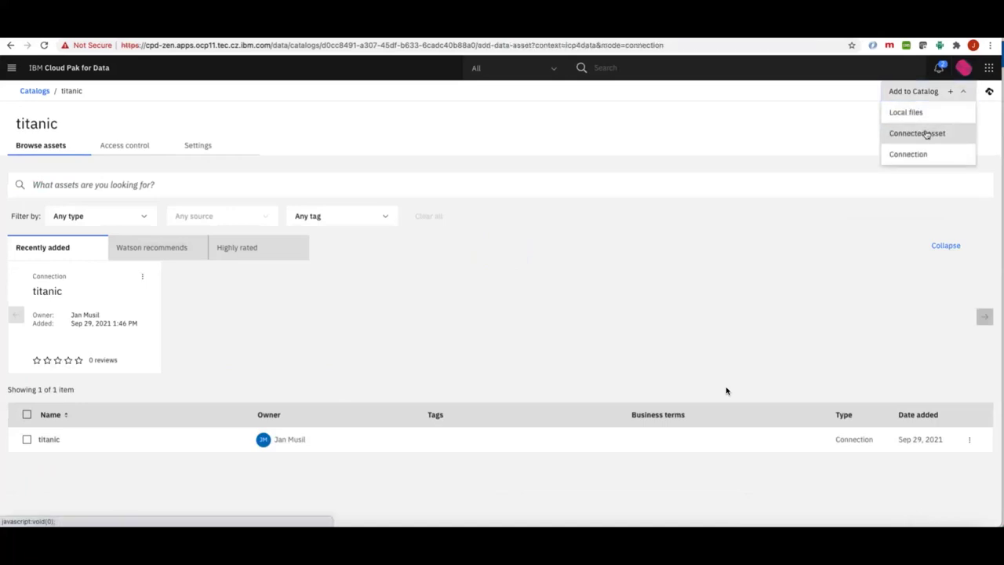
{"action": "left_click", "coordinate": [78, 189]}
{"action": "left_click", "coordinate": [64, 197]}
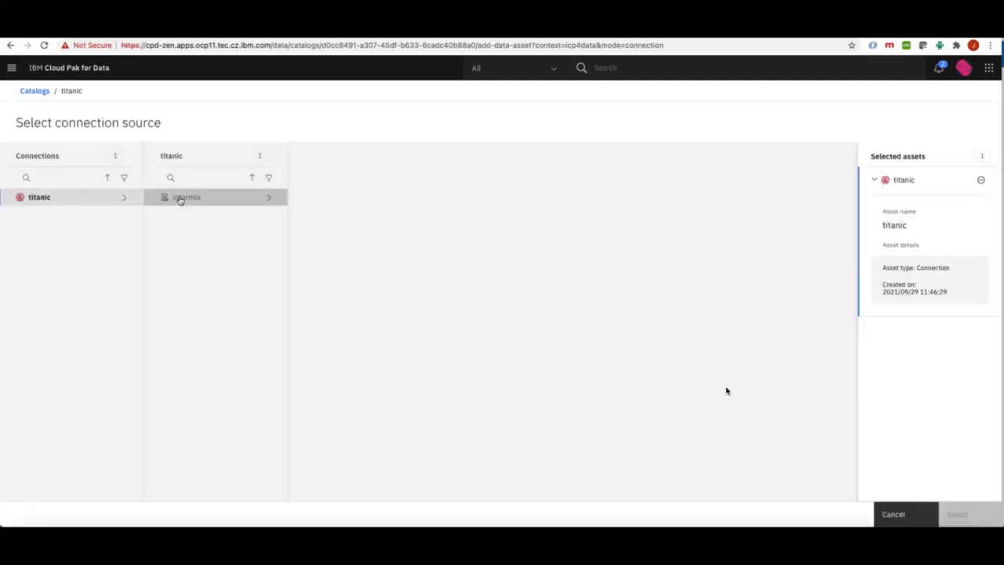
{"action": "left_click", "coordinate": [181, 199]}
{"action": "left_click", "coordinate": [345, 196]}
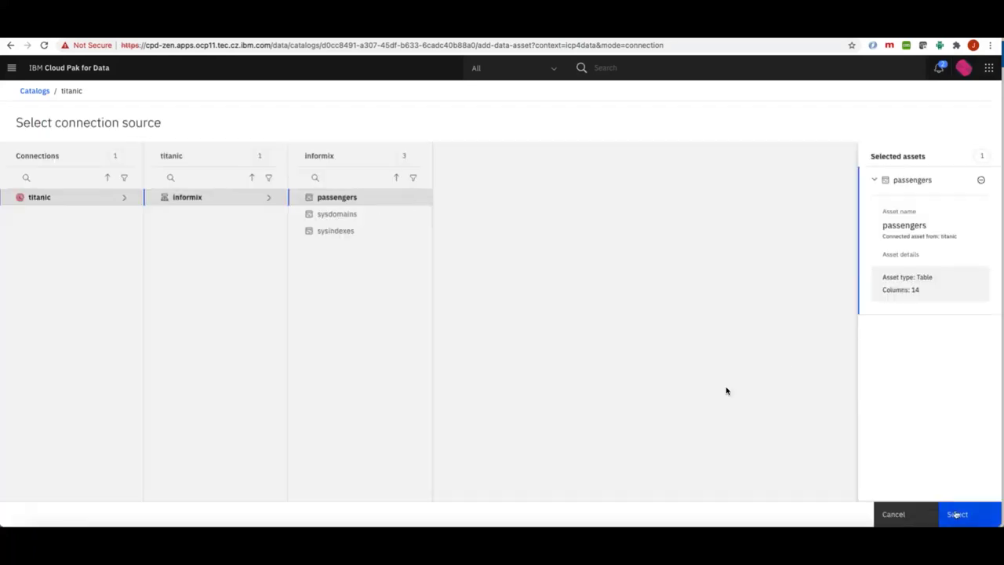
{"action": "left_click", "coordinate": [955, 514]}
Step: Name the connected asset passengers and add it to the catalog
{"action": "left_click", "coordinate": [225, 192]}
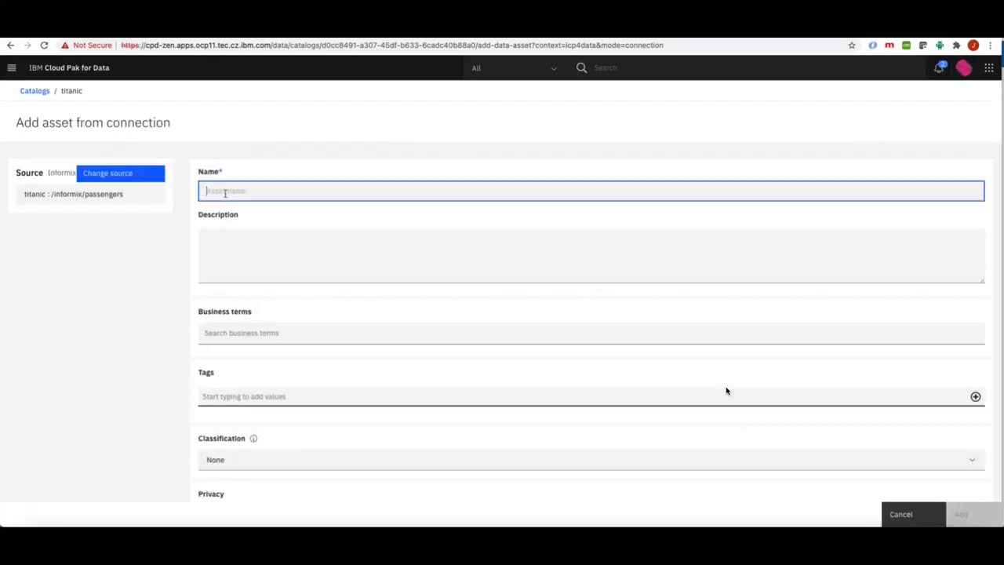
{"action": "type", "text": "passengers"}
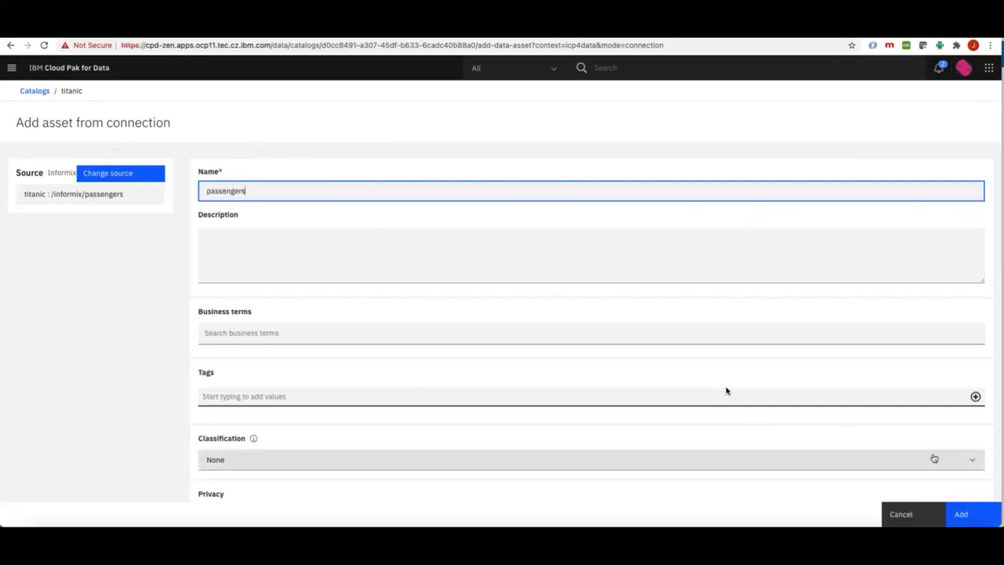
{"action": "left_click", "coordinate": [953, 514]}
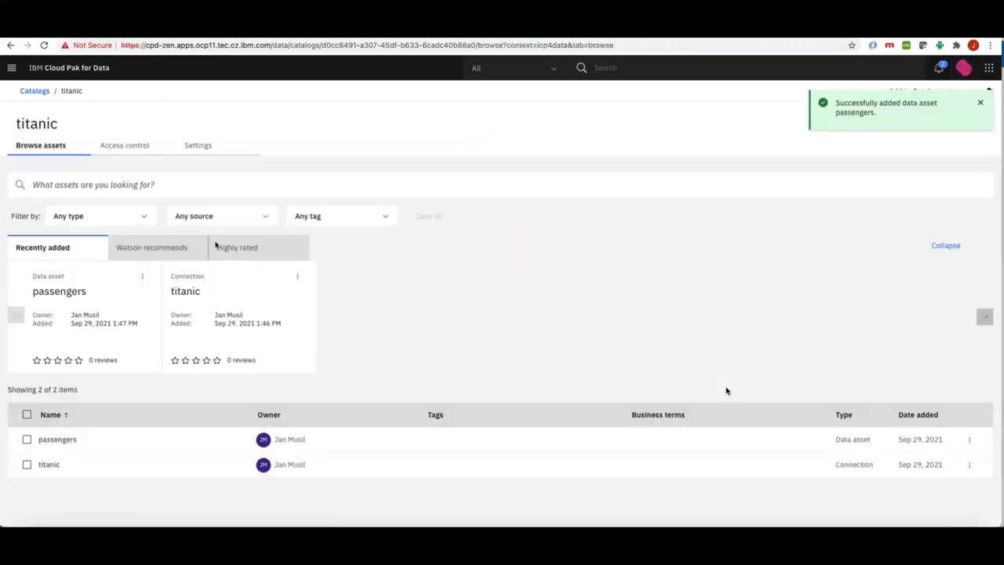
Step: Open the passengers data asset from the titanic catalog and view its data preview
{"action": "left_click", "coordinate": [142, 276]}
{"action": "left_click", "coordinate": [114, 297]}
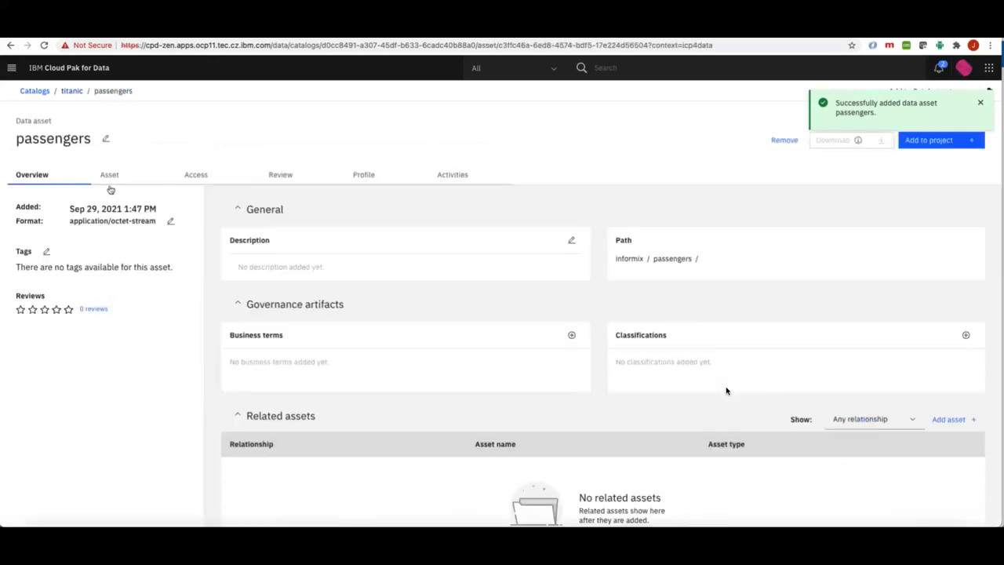
{"action": "left_click", "coordinate": [109, 177]}
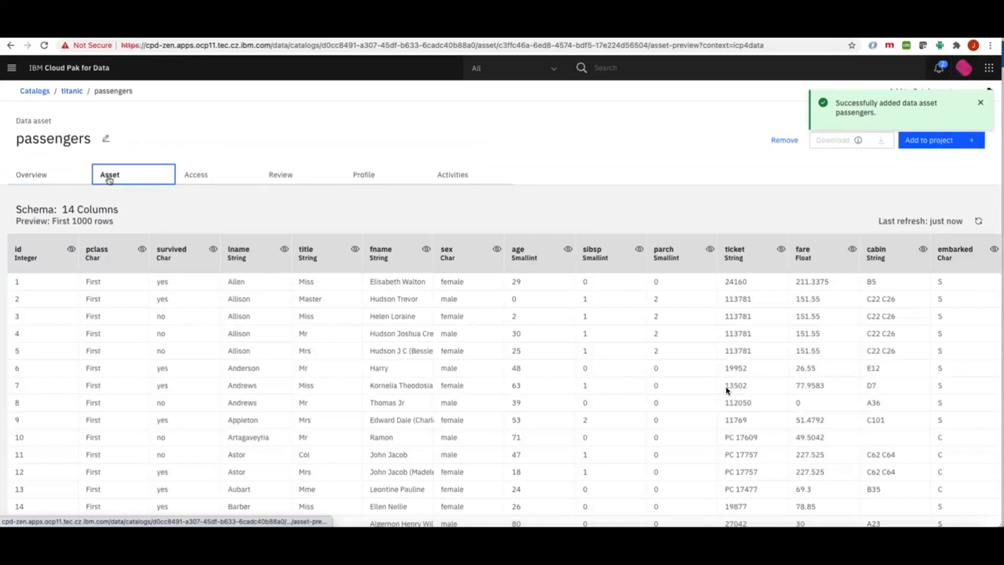
Step: Create the passengers asset's data profile, refresh it, and open the full list of data classes for the id column
{"action": "left_click", "coordinate": [372, 175]}
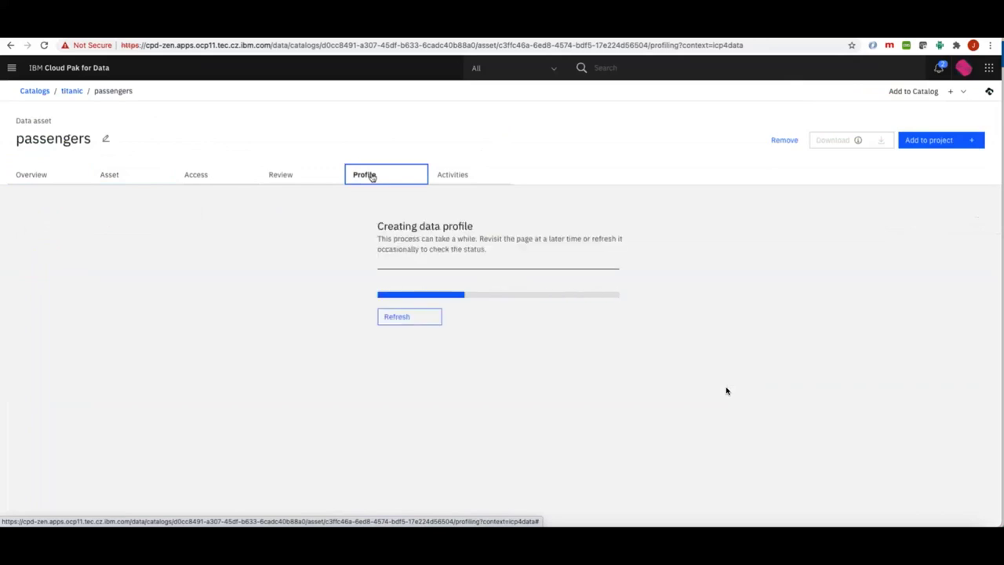
{"action": "left_click", "coordinate": [440, 316]}
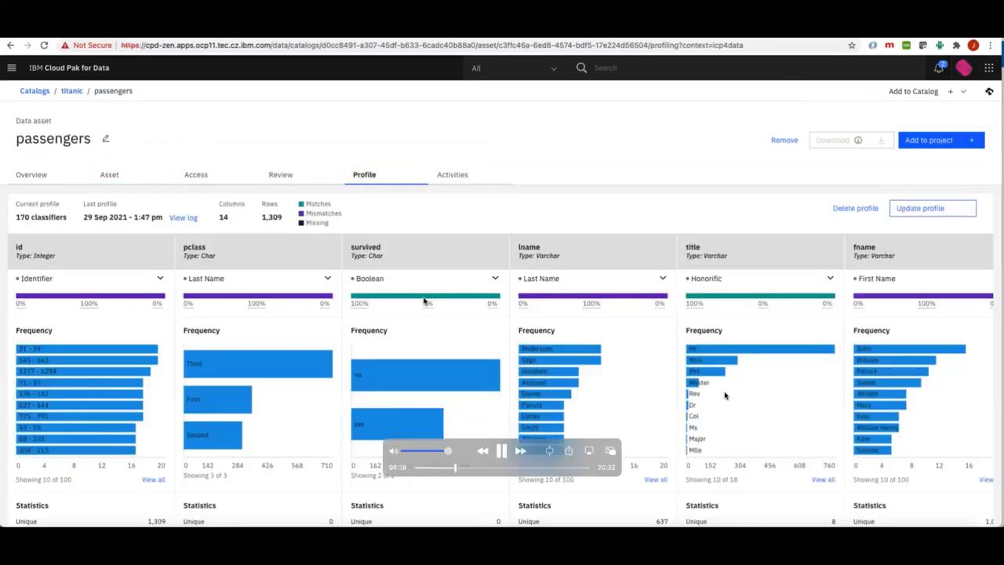
{"action": "left_click", "coordinate": [160, 279]}
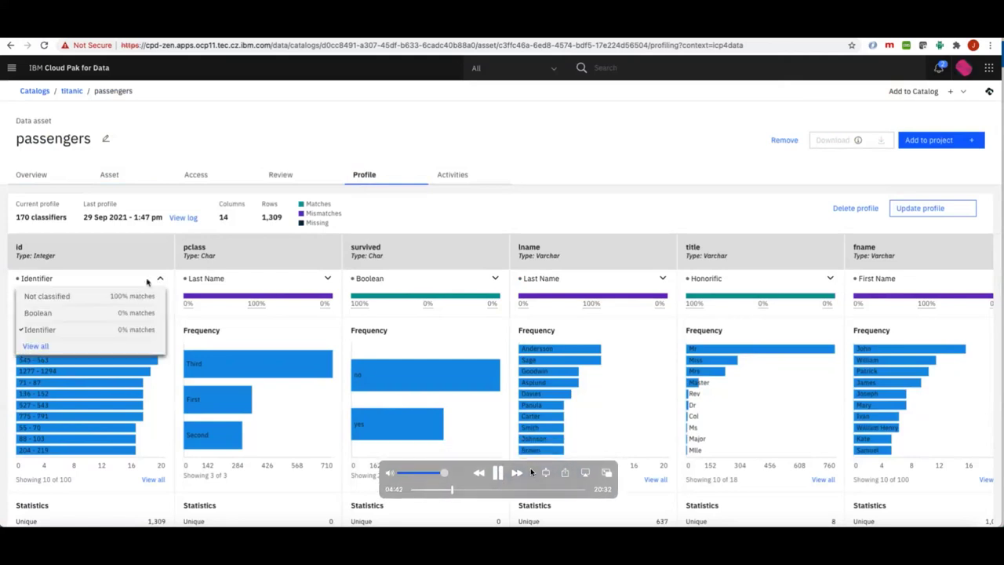
{"action": "left_click", "coordinate": [37, 346]}
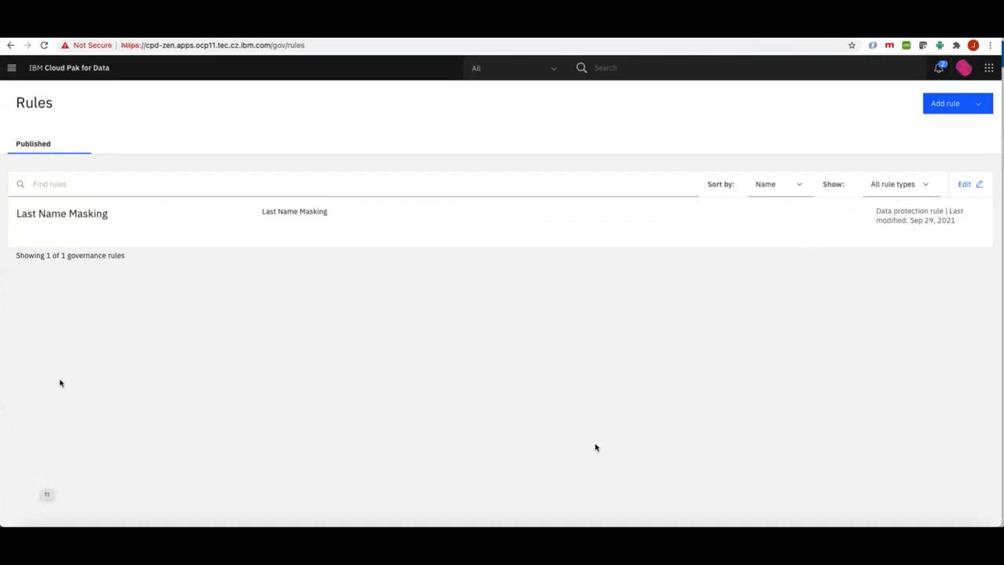
Step: Review the criteria and action of the Last Name Masking rule and go to the list of all catalogs
{"action": "left_click", "coordinate": [80, 218]}
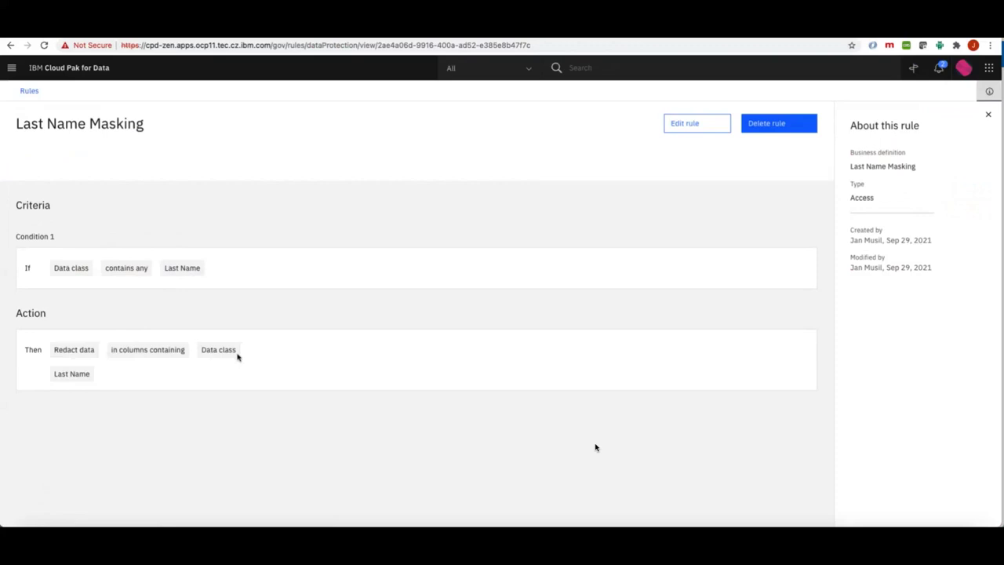
{"action": "left_click", "coordinate": [12, 68]}
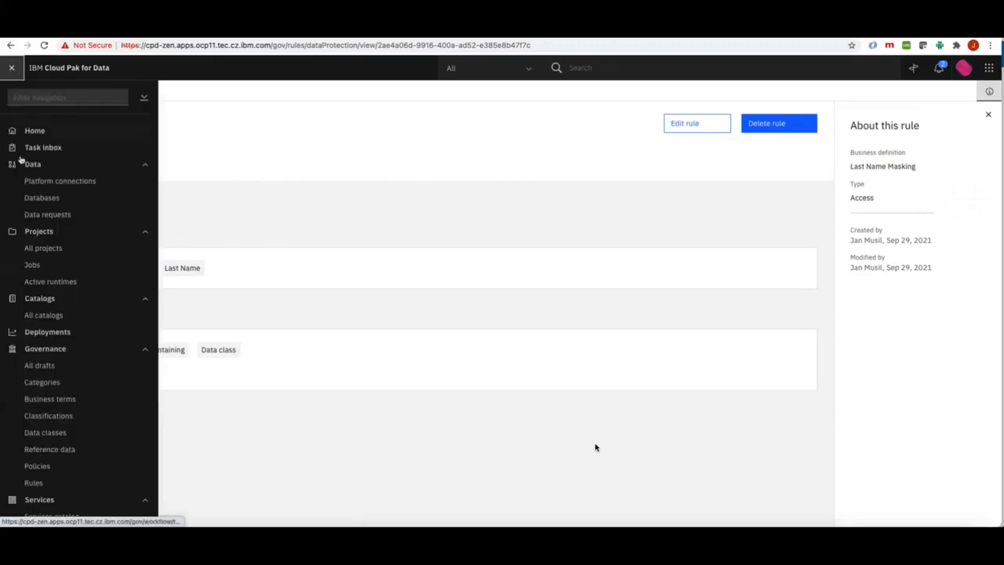
{"action": "left_click", "coordinate": [48, 317]}
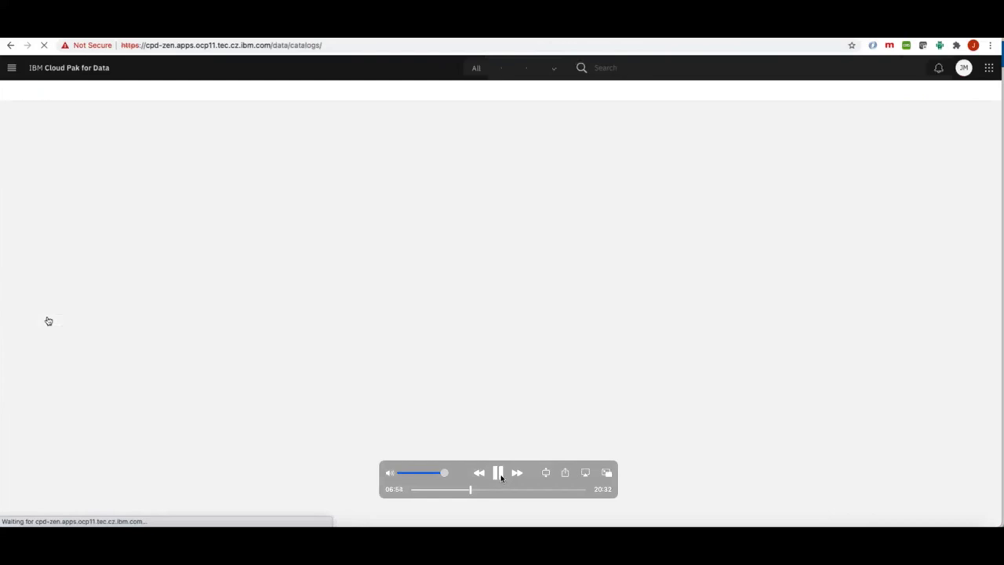
Step: Pause the recorded demo, rewind it to the Last Name Masking rule's details, and resume playback
{"action": "left_click", "coordinate": [500, 475]}
{"action": "left_click_drag", "start_coordinate": [471, 490], "coordinate": [469, 489]}
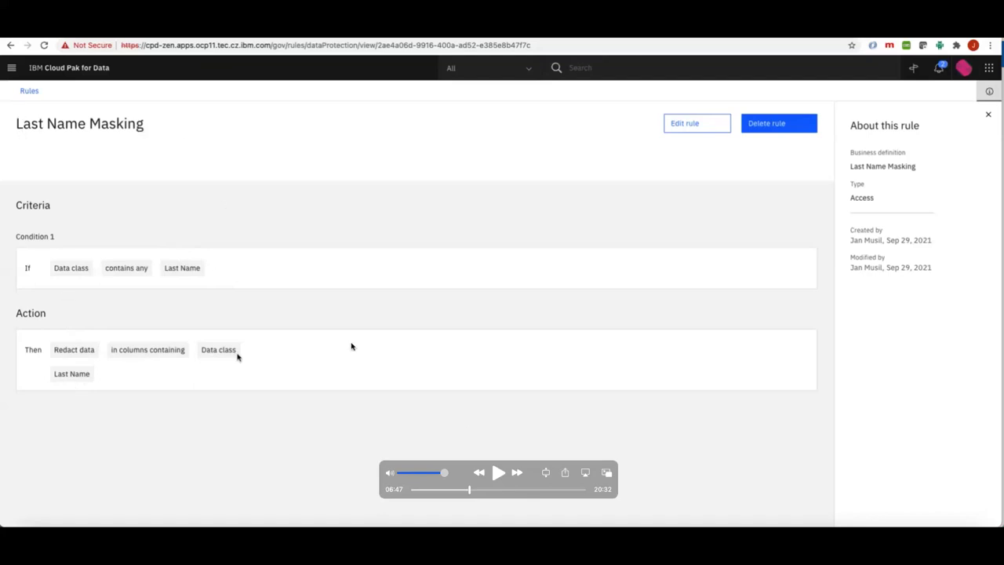
{"action": "left_click", "coordinate": [497, 482]}
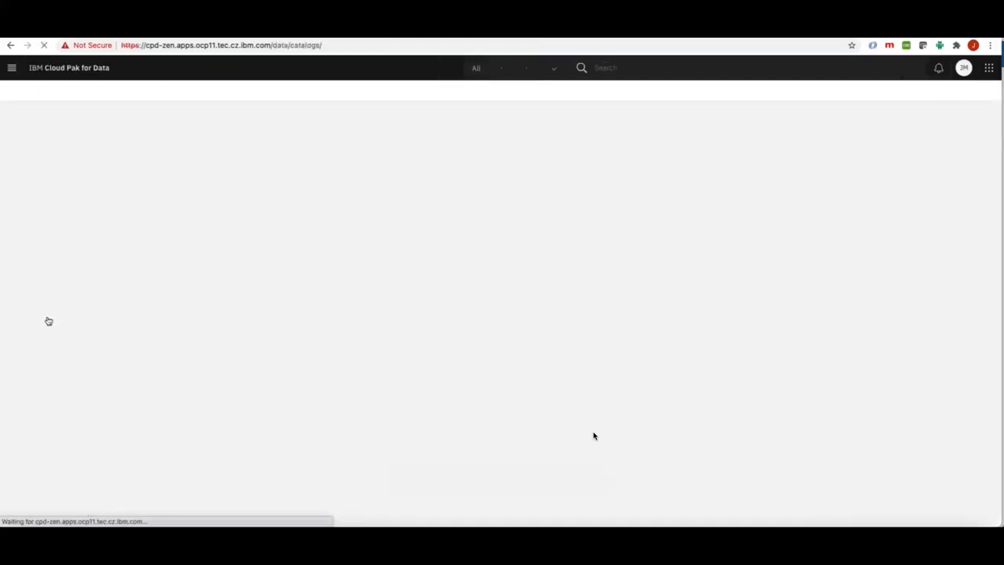
Step: Fast-forward the demo to the passengers profile, pause at the data preview with the masked lname column, and resume playback
{"action": "mouse_move", "coordinate": [653, 499]}
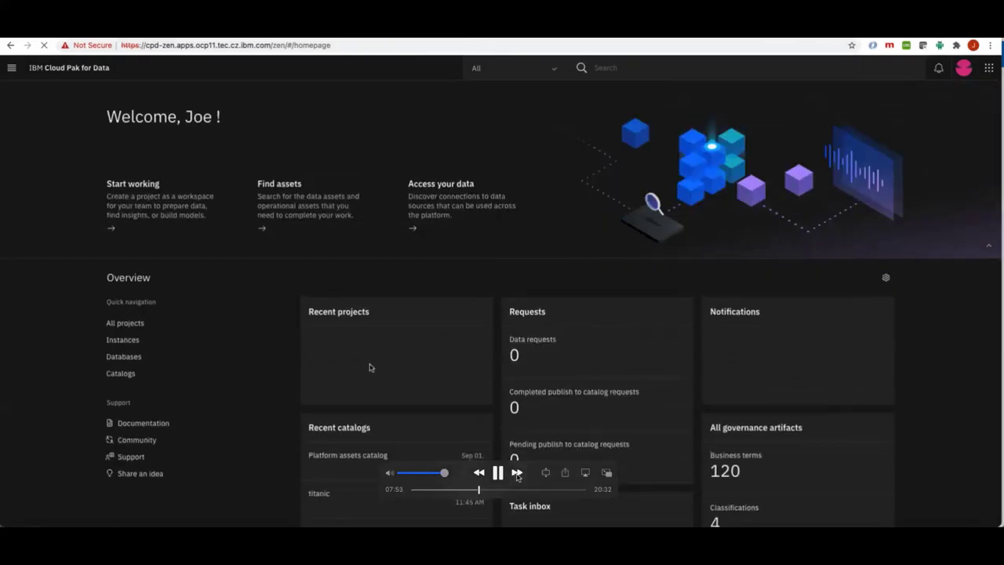
{"action": "left_click", "coordinate": [517, 473]}
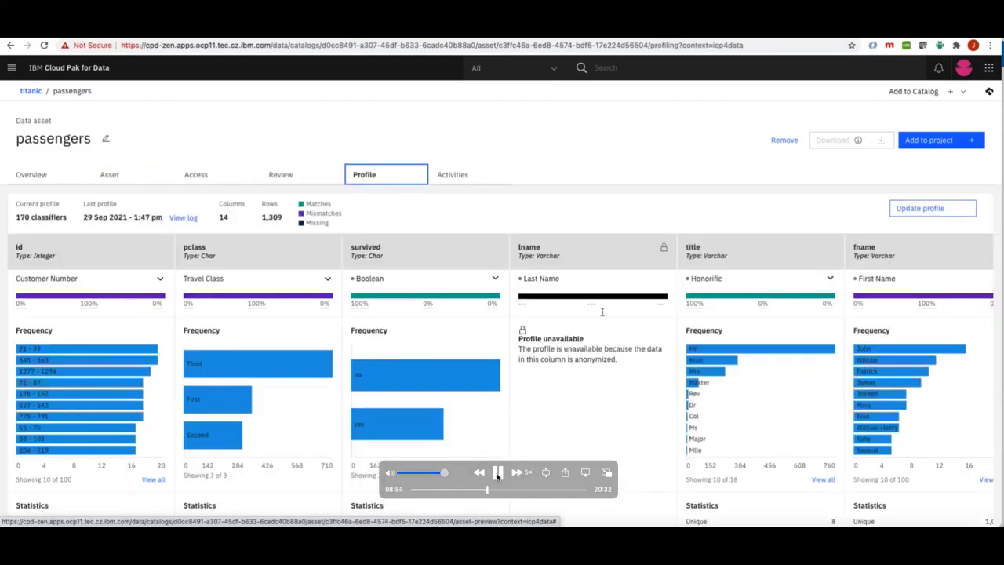
{"action": "left_click", "coordinate": [497, 474]}
{"action": "left_click", "coordinate": [499, 474]}
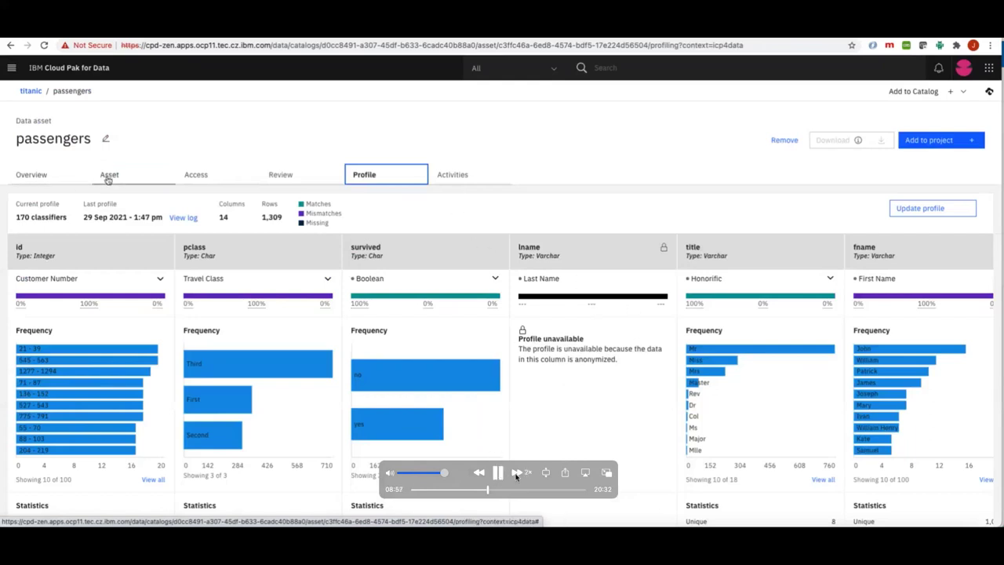
{"action": "left_click", "coordinate": [498, 474]}
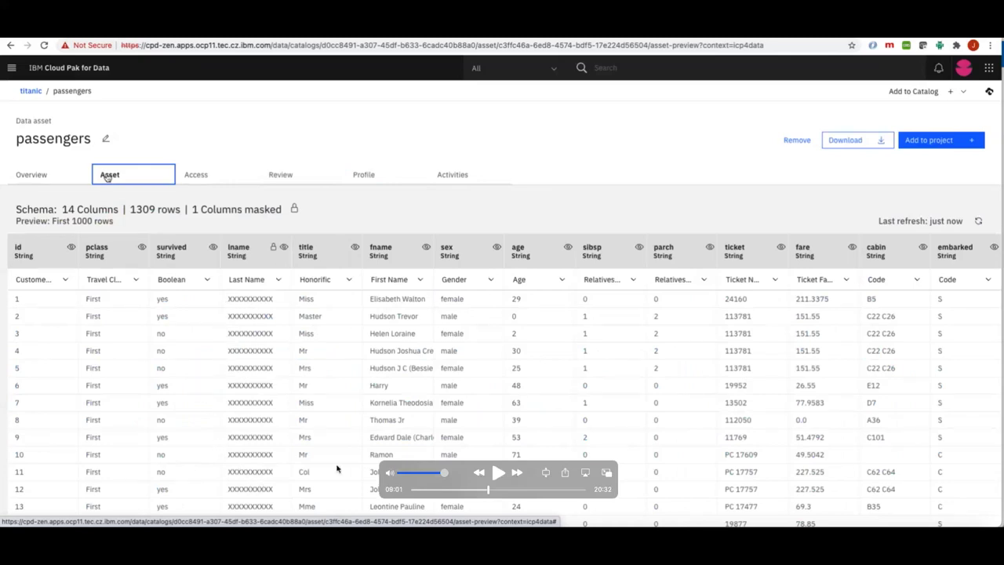
{"action": "left_click", "coordinate": [497, 476]}
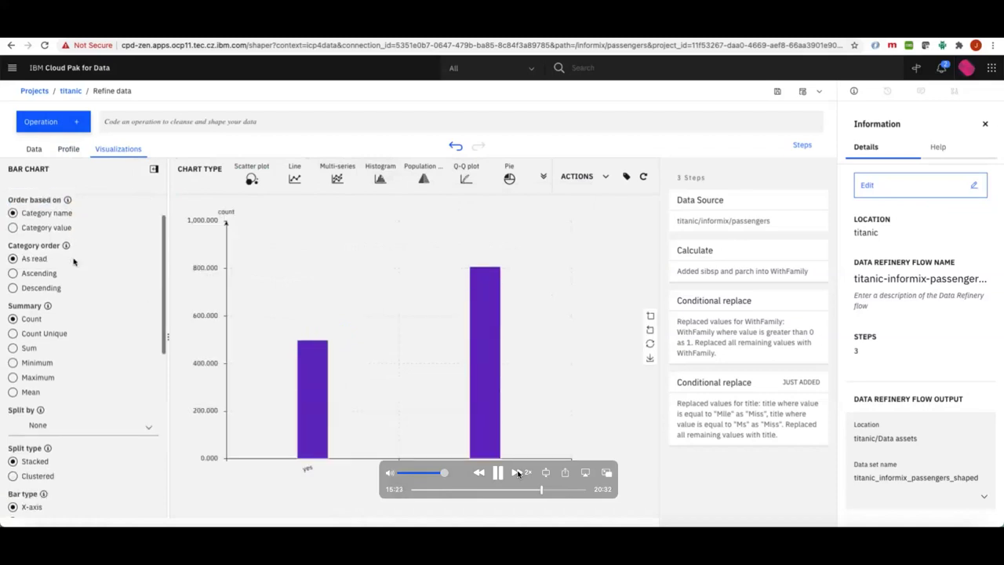
Step: Move the playback controls clear of the chart, pause on the survived bar chart split by pclass, and resume the demo
{"action": "left_click_drag", "start_coordinate": [466, 485], "coordinate": [627, 491]}
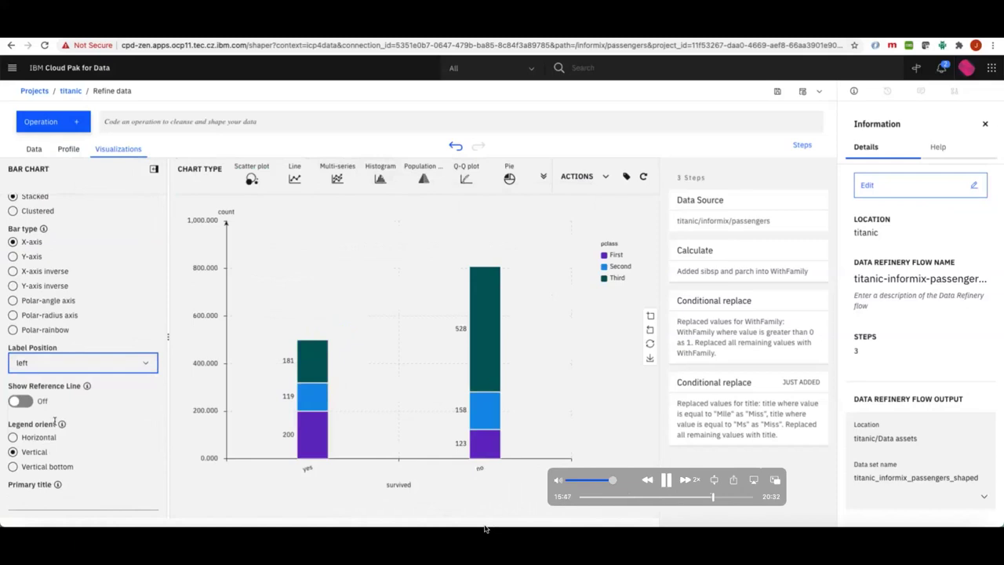
{"action": "left_click", "coordinate": [665, 480]}
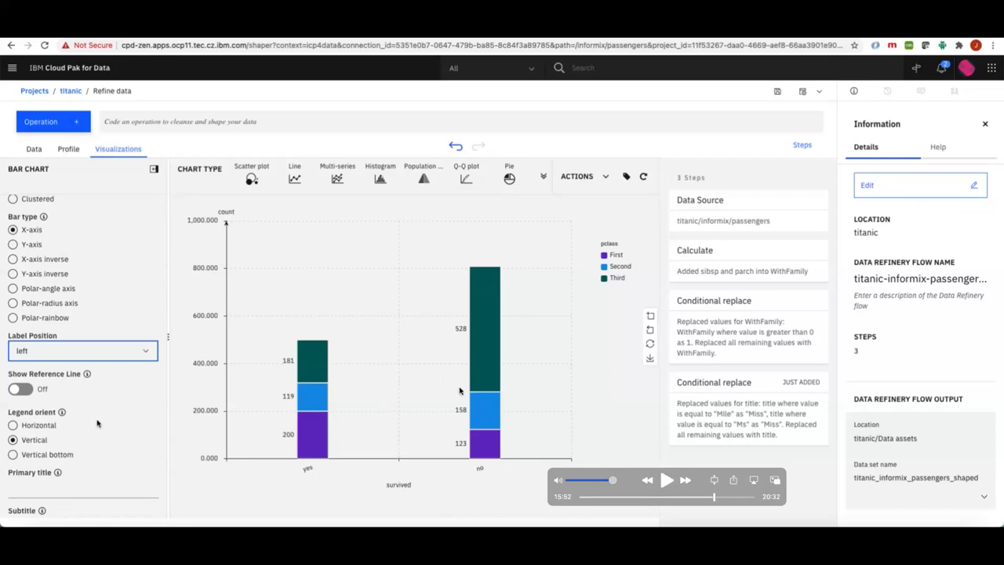
{"action": "left_click", "coordinate": [663, 477]}
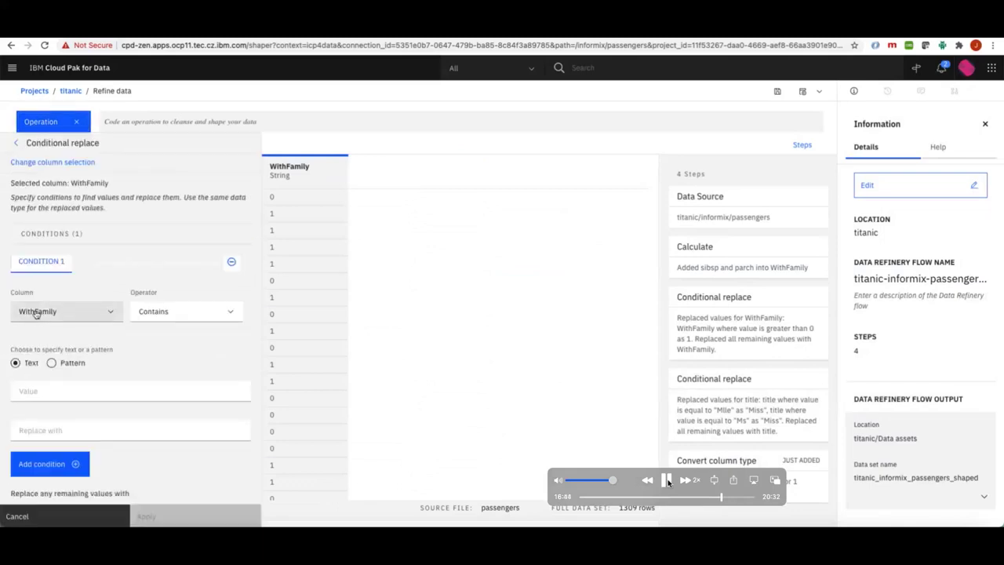
Step: Choose the operator of condition 1 on the WithFamily column in the Conditional replace operation
{"action": "left_click", "coordinate": [229, 312]}
{"action": "scroll", "coordinate": [227, 349], "scroll_direction": "down", "scroll_amount": 3}
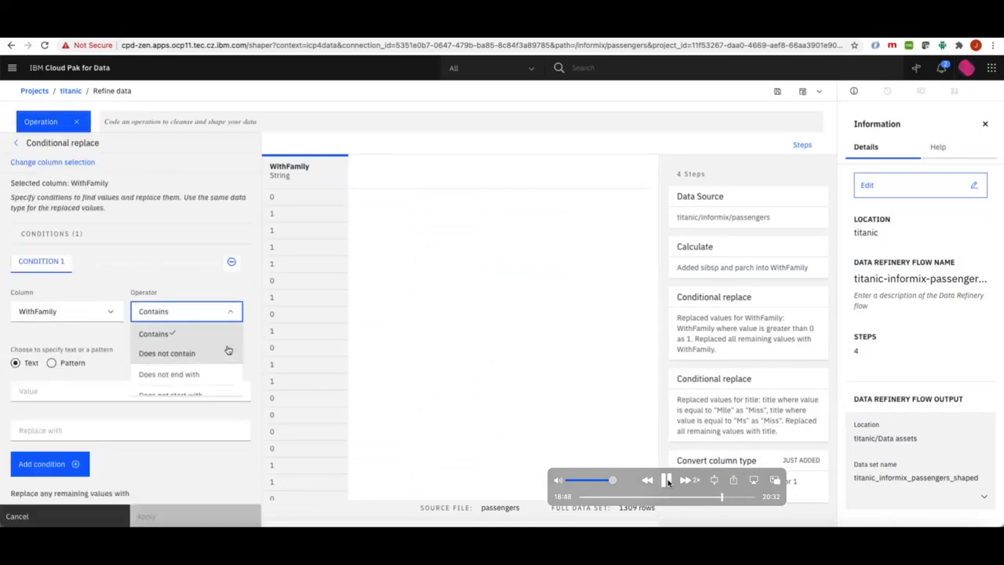
{"action": "left_click", "coordinate": [208, 369]}
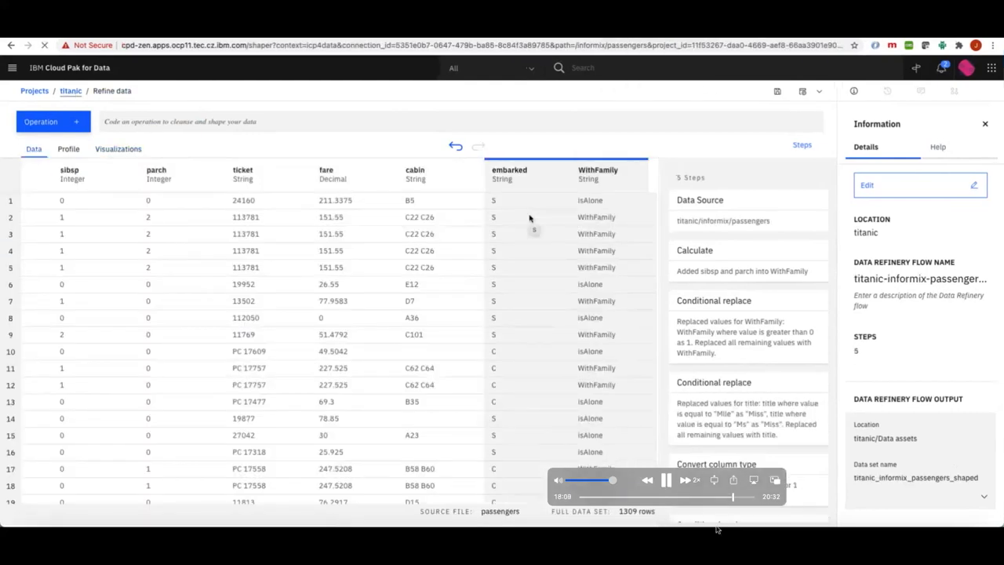
Step: Rewind the demo to the survived bar chart split by WithFamily and resume playback
{"action": "left_click", "coordinate": [735, 497]}
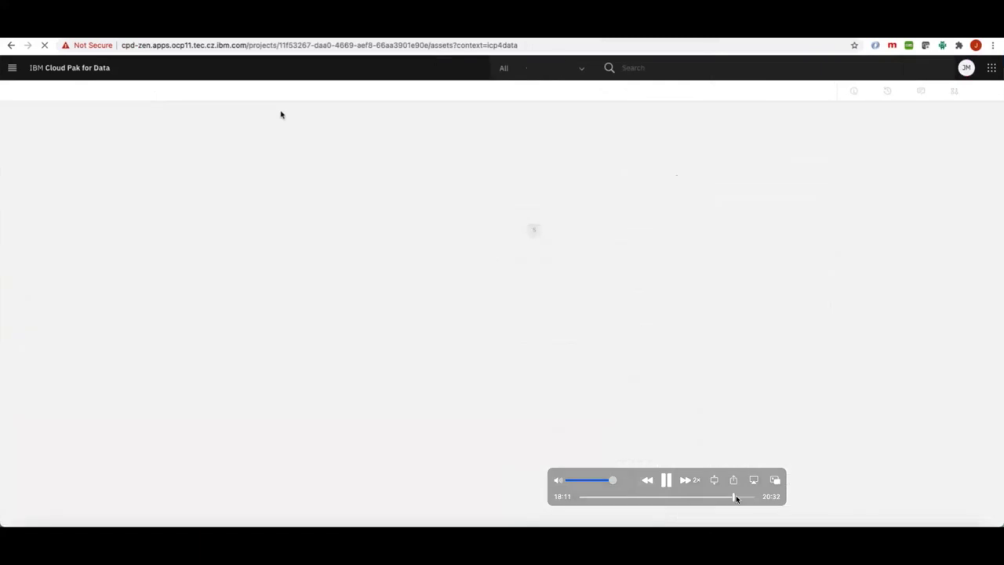
{"action": "left_click", "coordinate": [733, 496]}
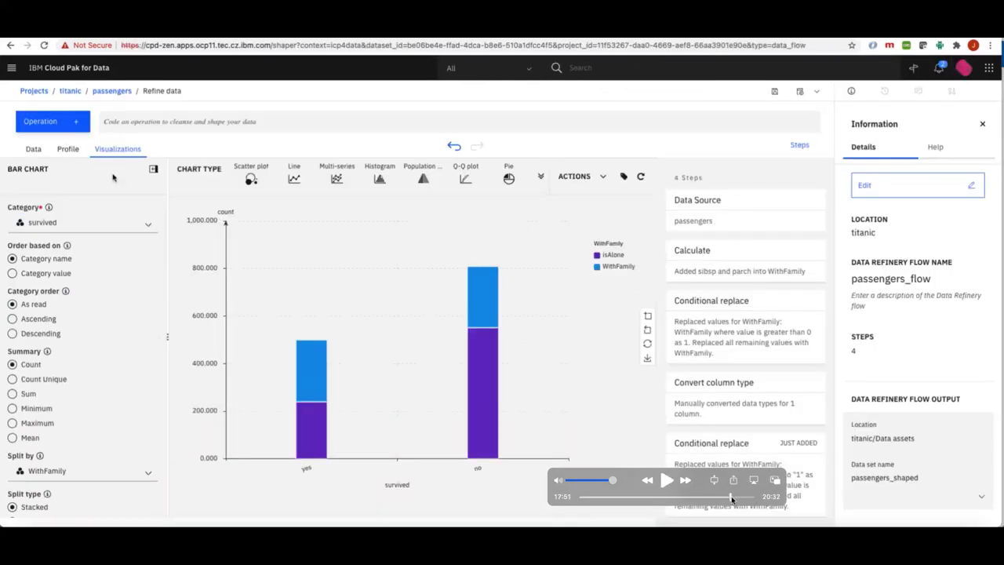
{"action": "left_click", "coordinate": [666, 480]}
{"action": "left_click", "coordinate": [666, 480]}
{"action": "left_click", "coordinate": [666, 479]}
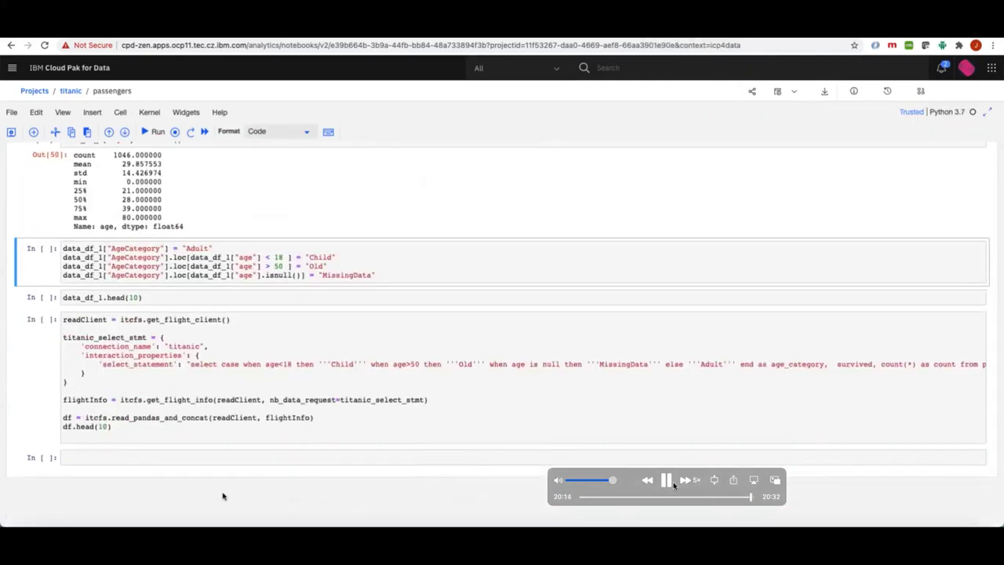
Step: Rewind the notebook demo to the data_df_1["age"].describe() cell, replay its execution, and pause on the age statistics
{"action": "left_click", "coordinate": [667, 480]}
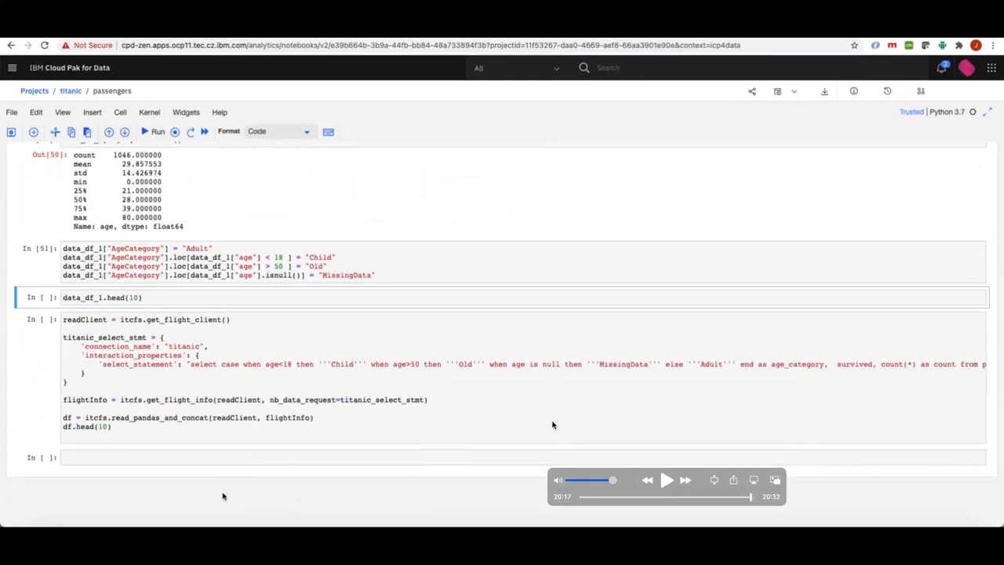
{"action": "left_click", "coordinate": [652, 483]}
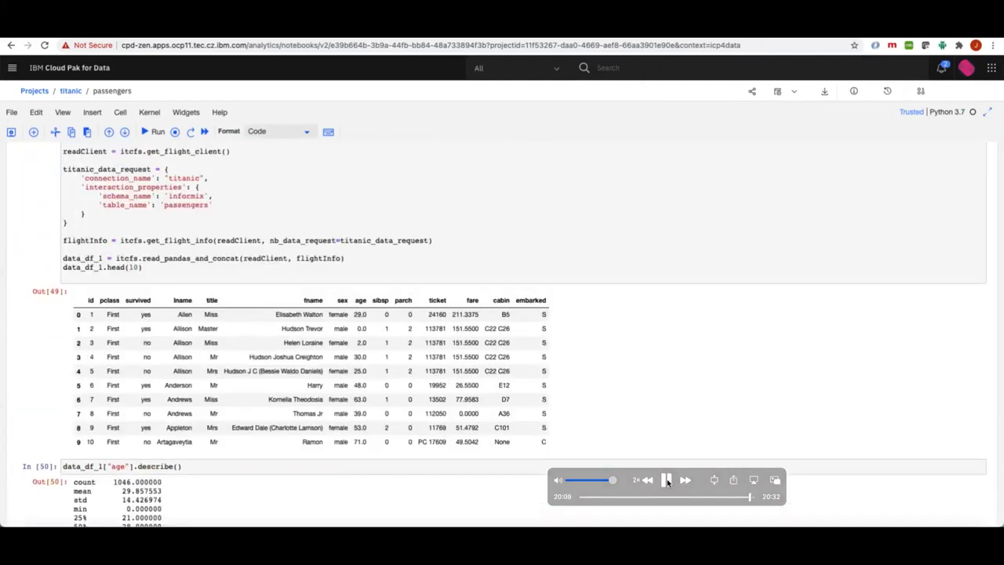
{"action": "left_click", "coordinate": [667, 481]}
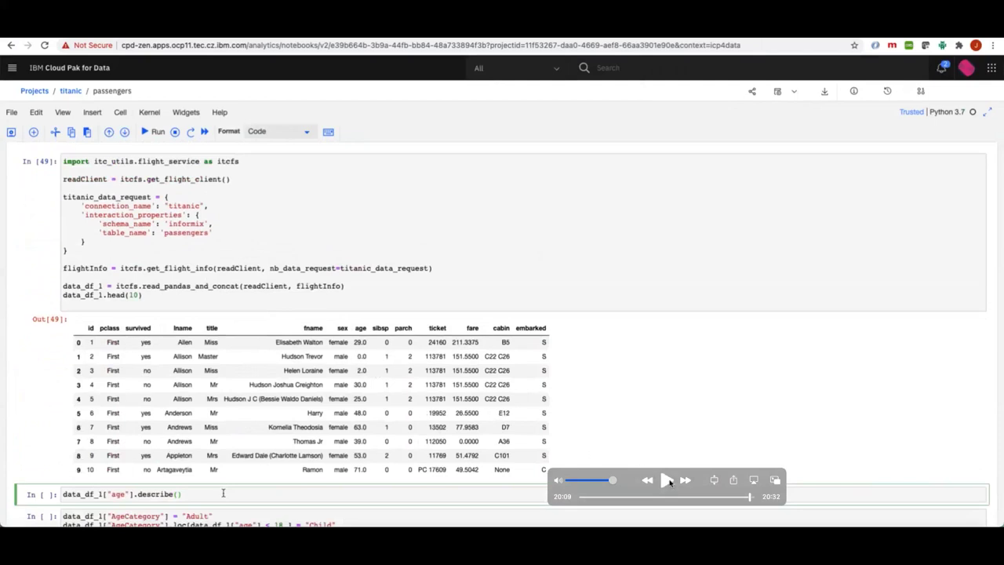
{"action": "left_click", "coordinate": [668, 481]}
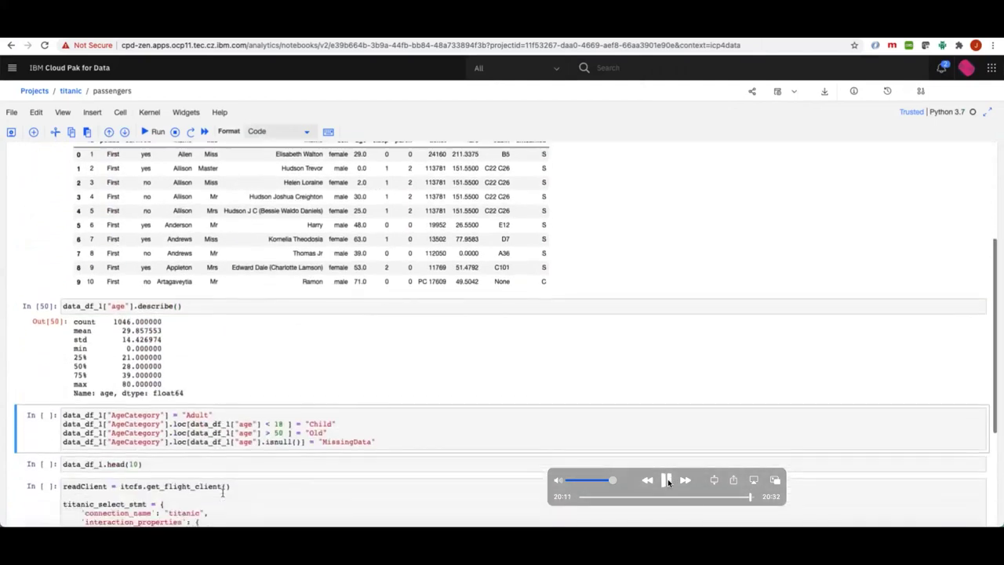
{"action": "left_click", "coordinate": [667, 481]}
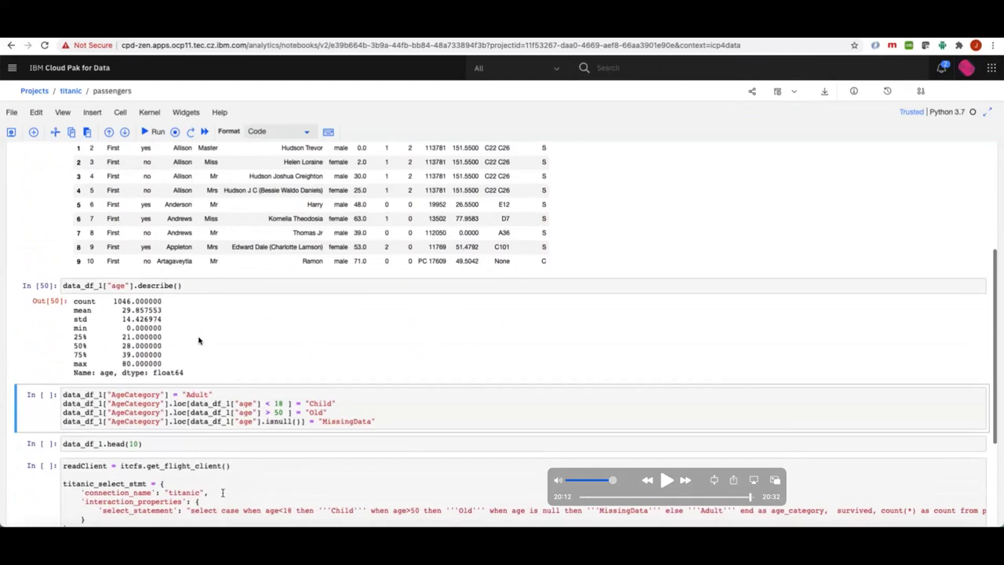